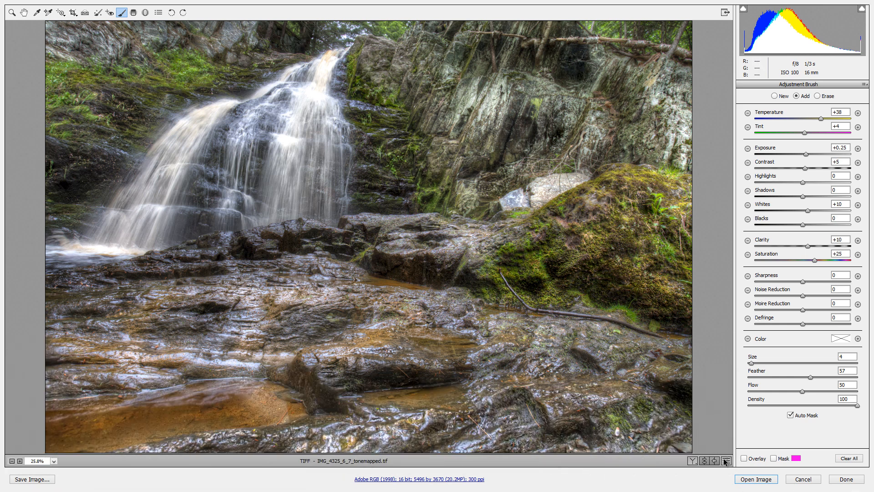
Step: Compare the image with and without the adjustment brush edits by toggling between the default and current settings
click(727, 462)
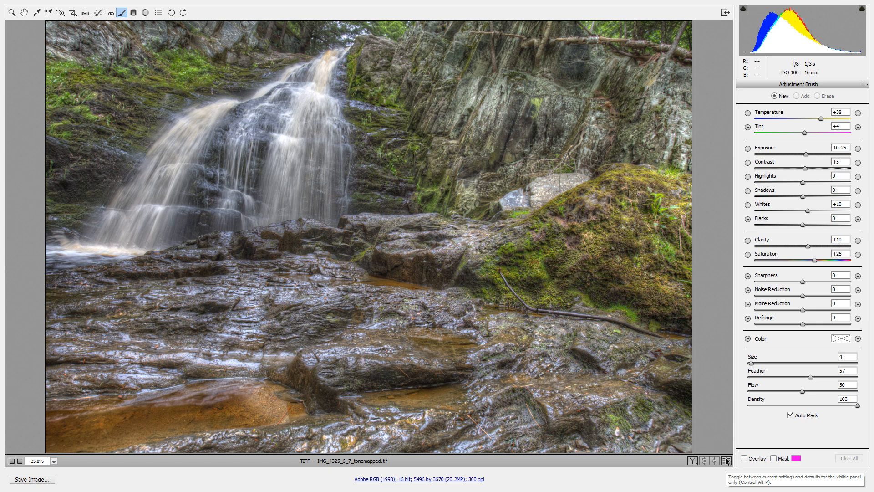
click(727, 461)
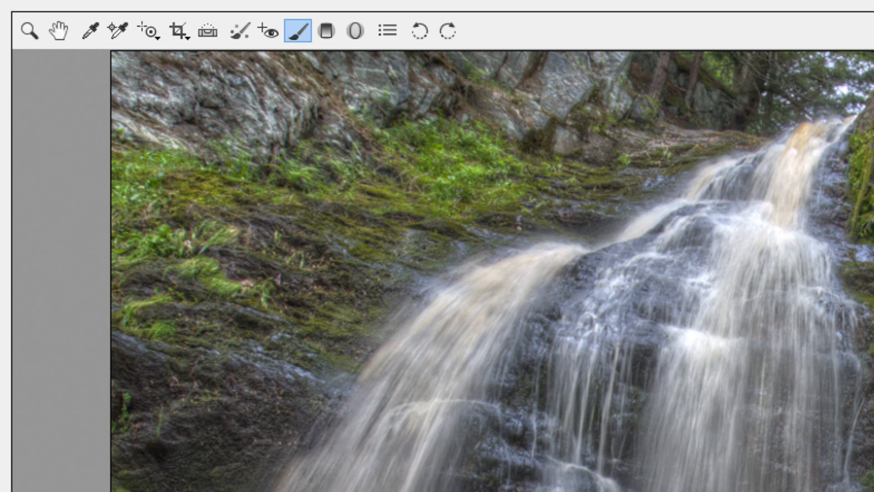
Step: Activate the Adjustment Brush and set Exposure to +0.25, Contrast to +5, Whites to +10 and Clarity to +10
click(73, 31)
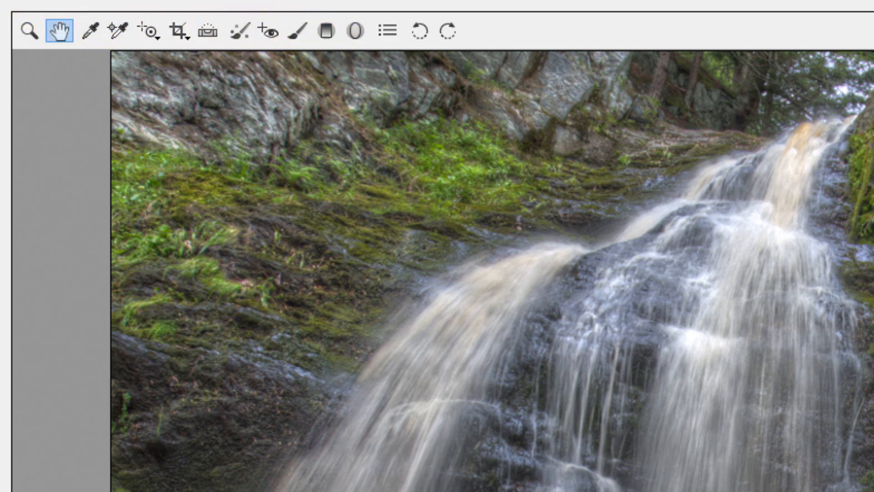
click(296, 31)
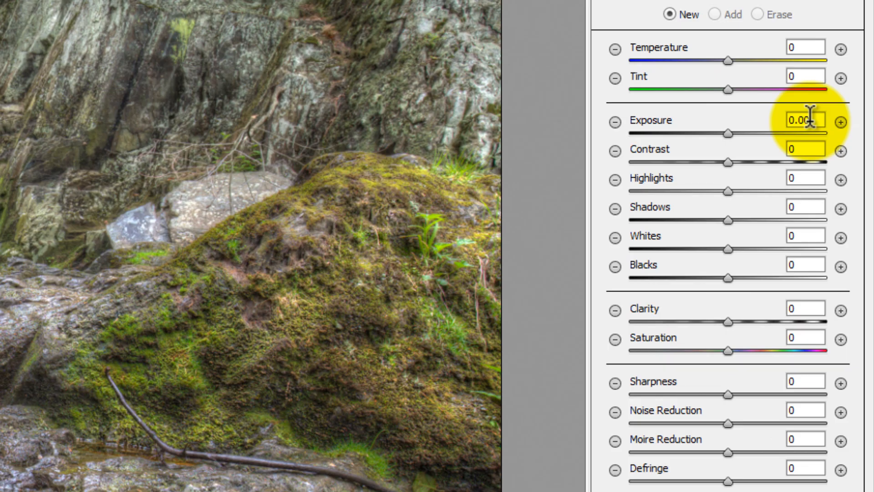
click(811, 120)
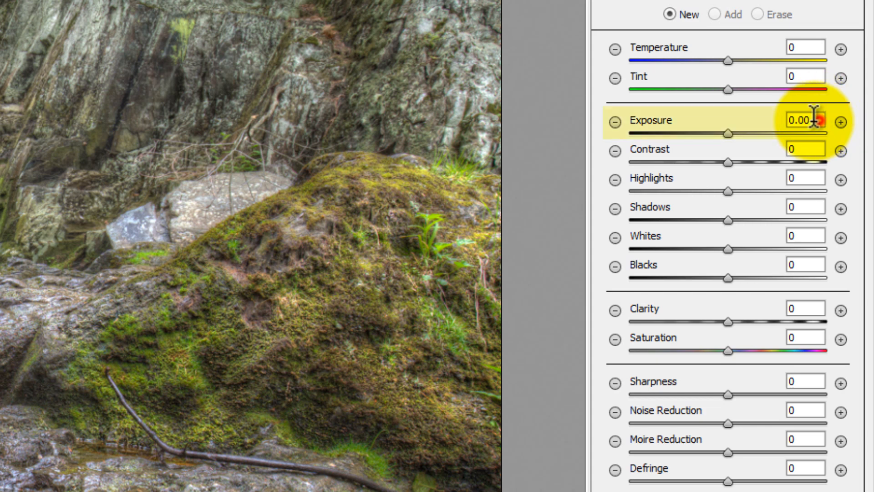
key(BackSpace)
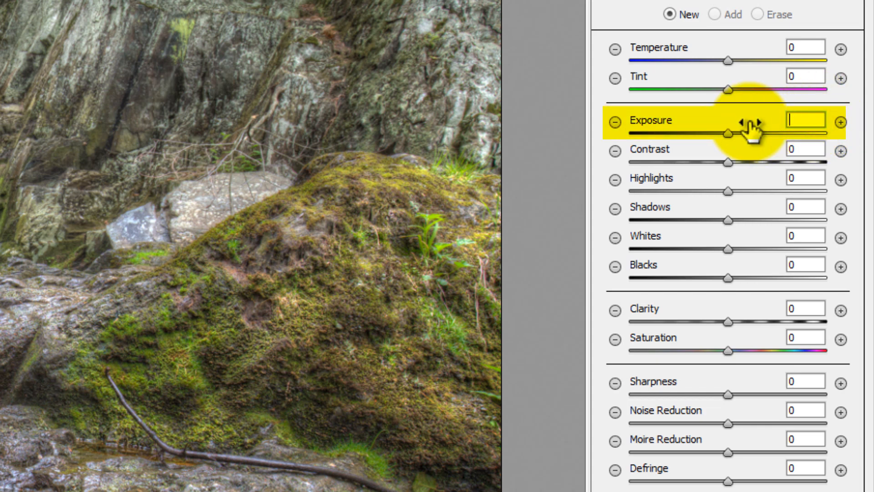
text(.25)
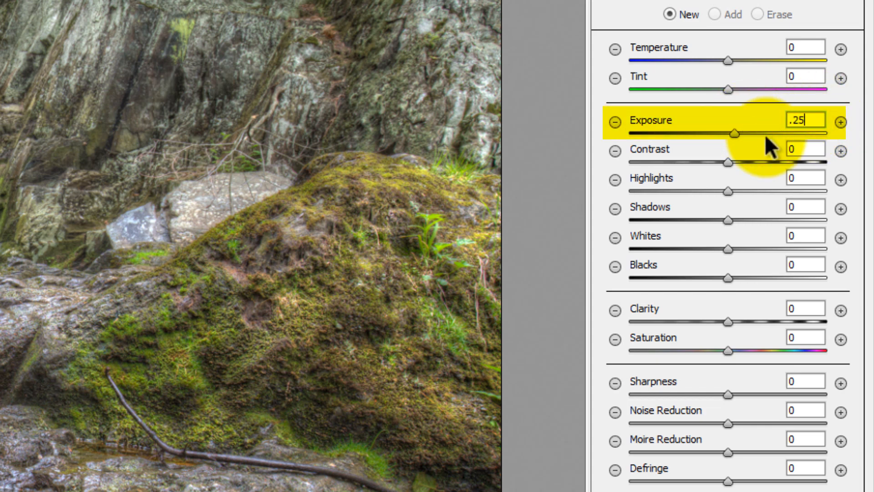
key(Tab)
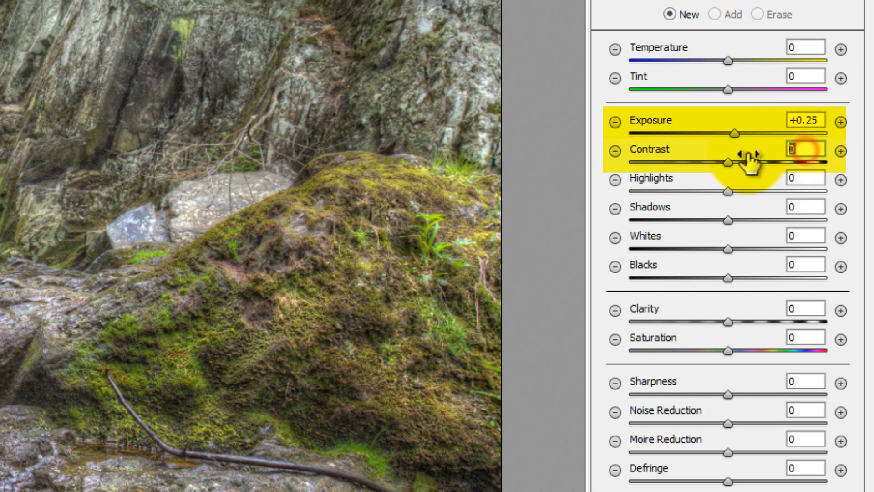
text(5)
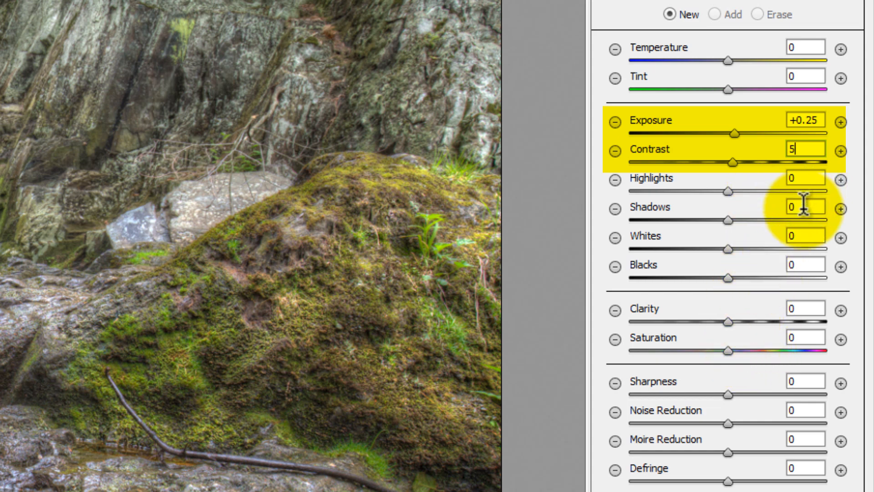
click(798, 236)
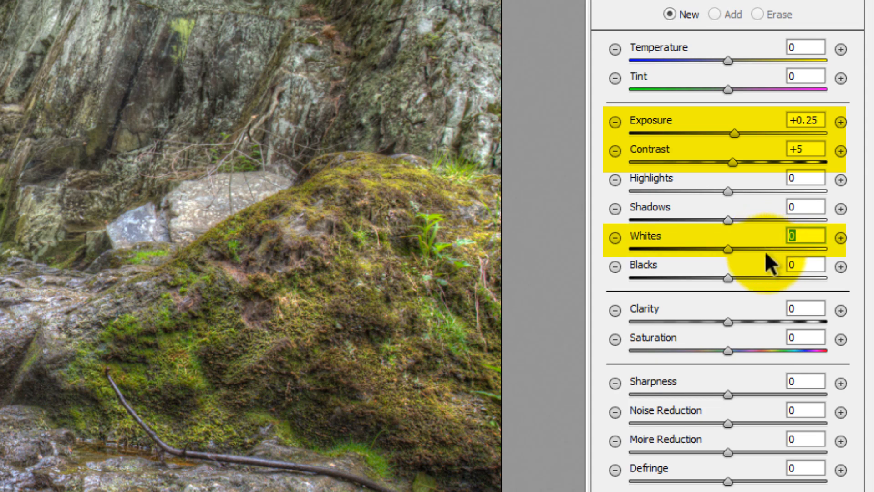
text(+10)
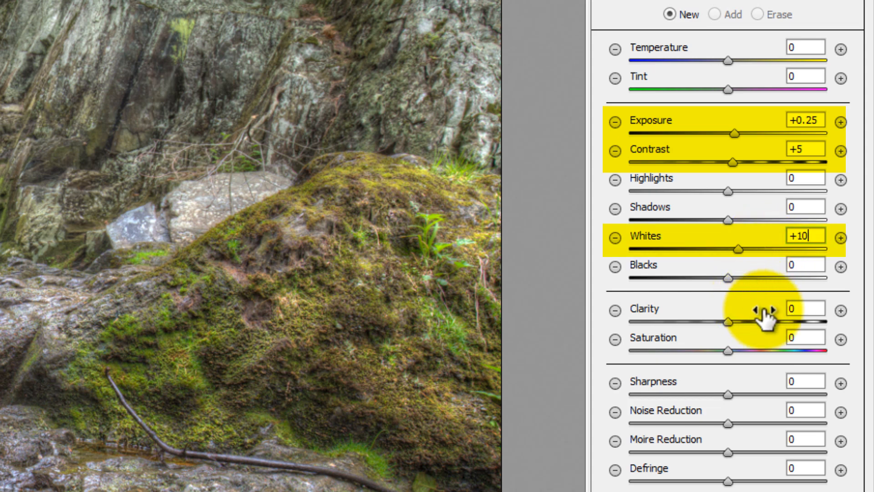
click(804, 308)
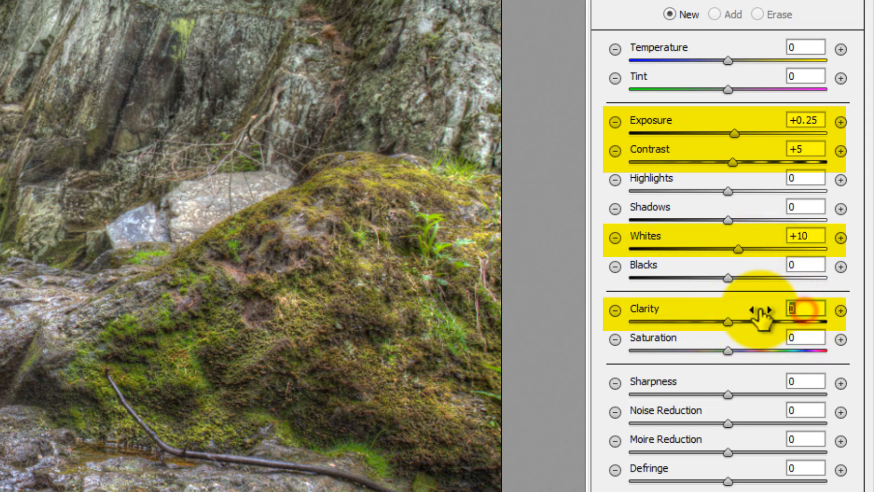
text(+10)
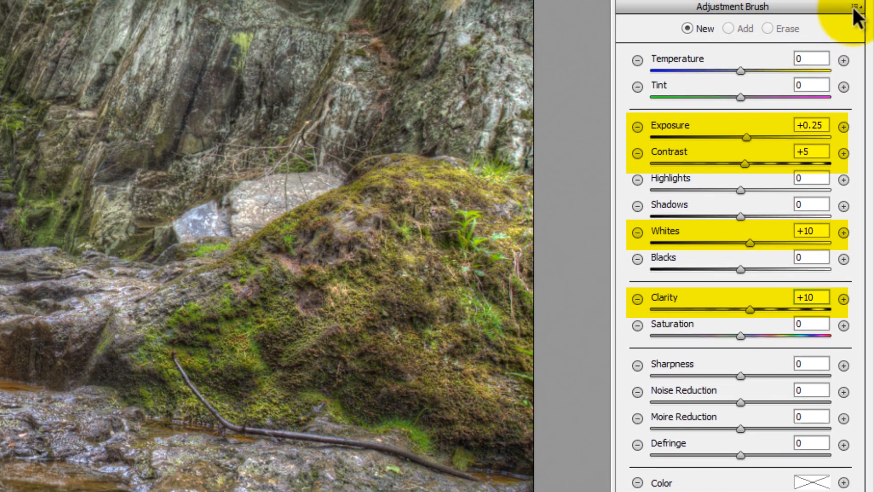
Step: Save the current brush settings as a new local correction preset named Dodge
click(853, 8)
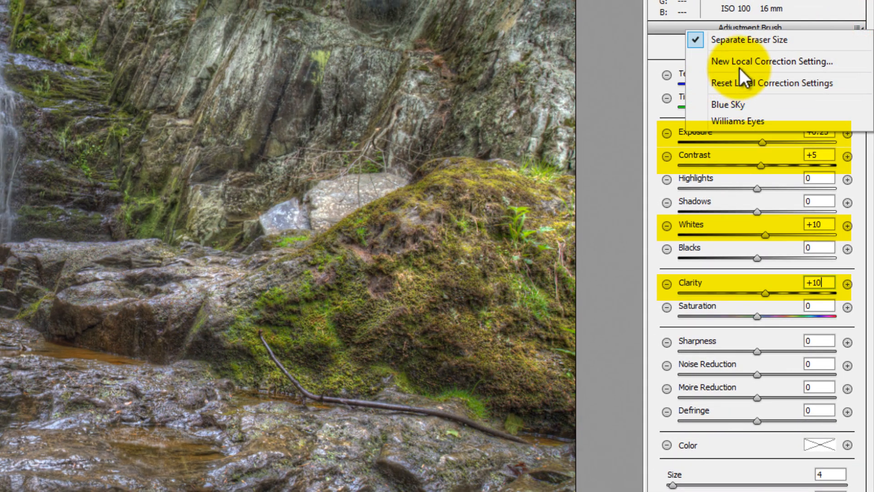
click(771, 61)
text(Dodge)
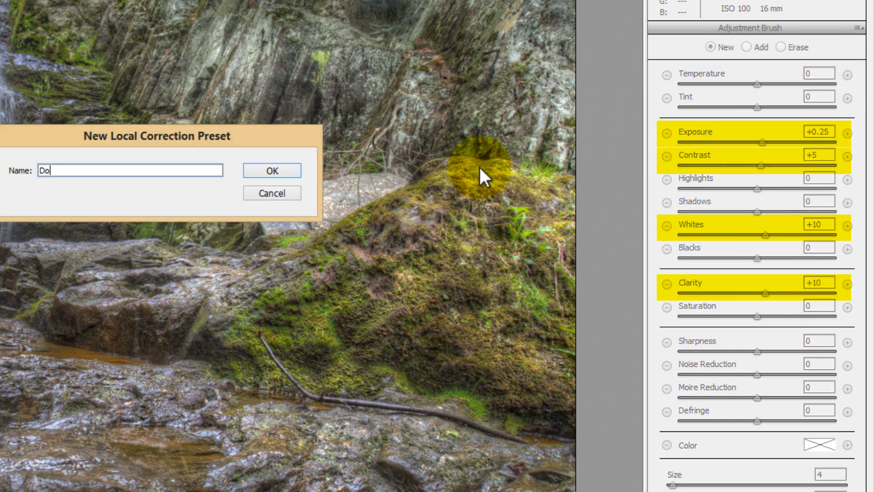
click(264, 170)
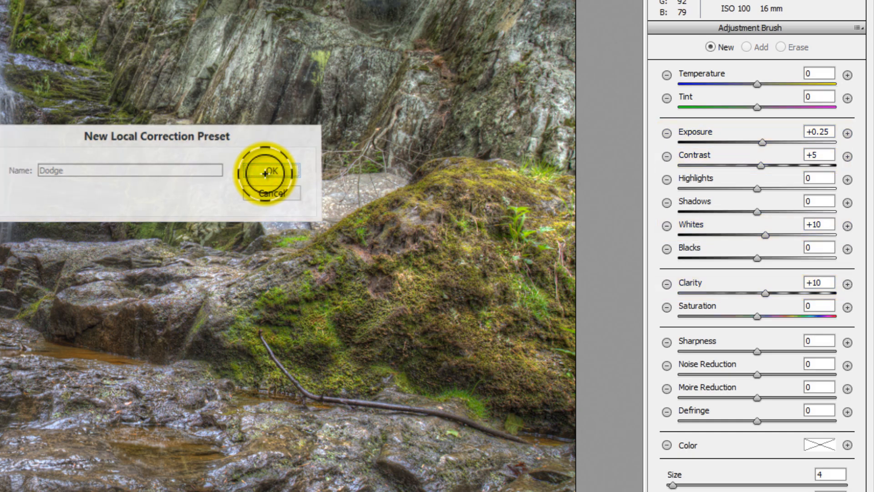
Step: Reset the brush sliders and set Exposure to -0.25, Contrast to +5, Blacks to -10 and Clarity to +10
click(848, 133)
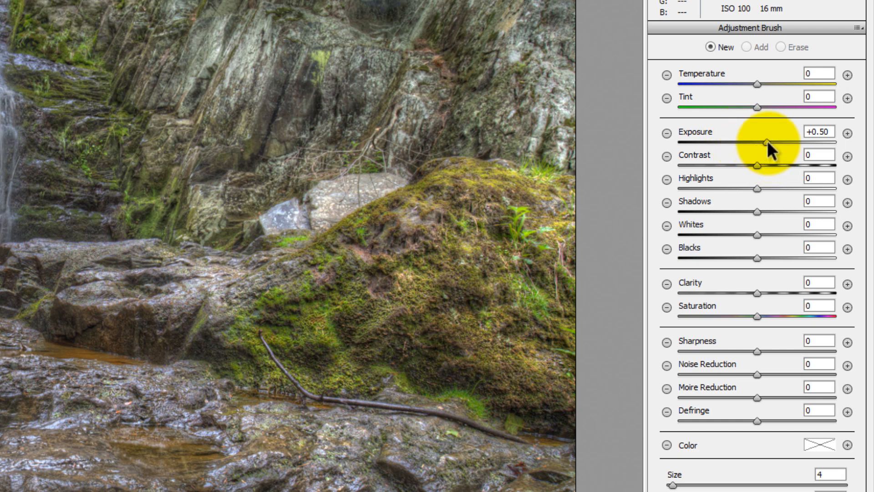
drag(767, 140, 753, 148)
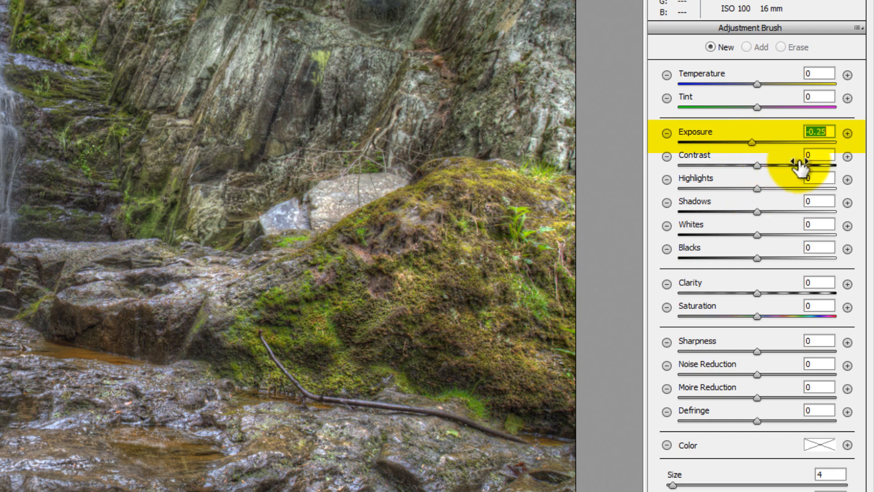
click(814, 155)
text(5)
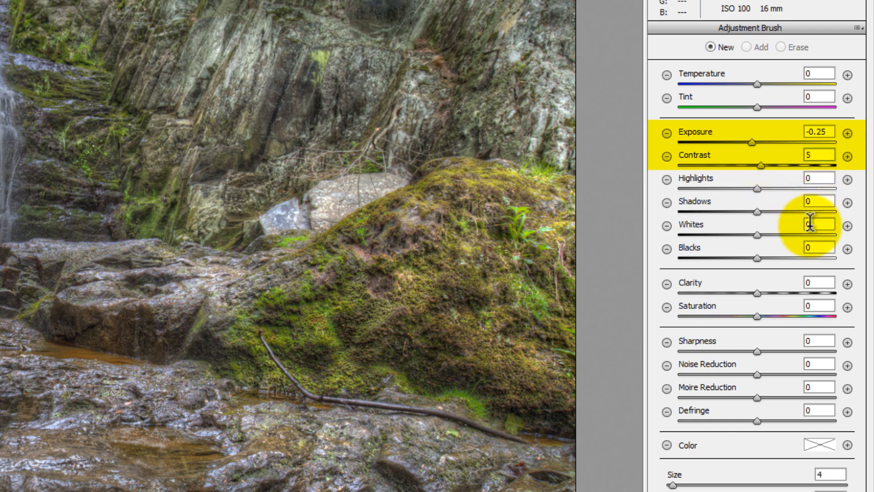
click(809, 246)
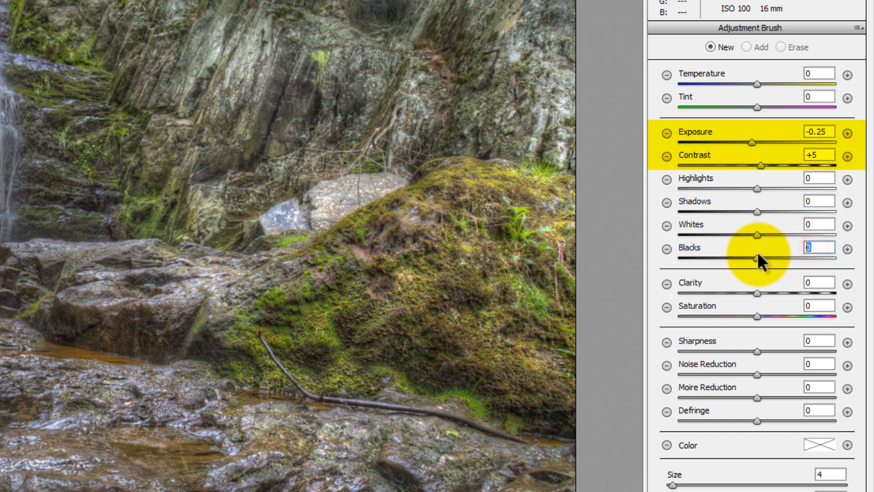
text(-10)
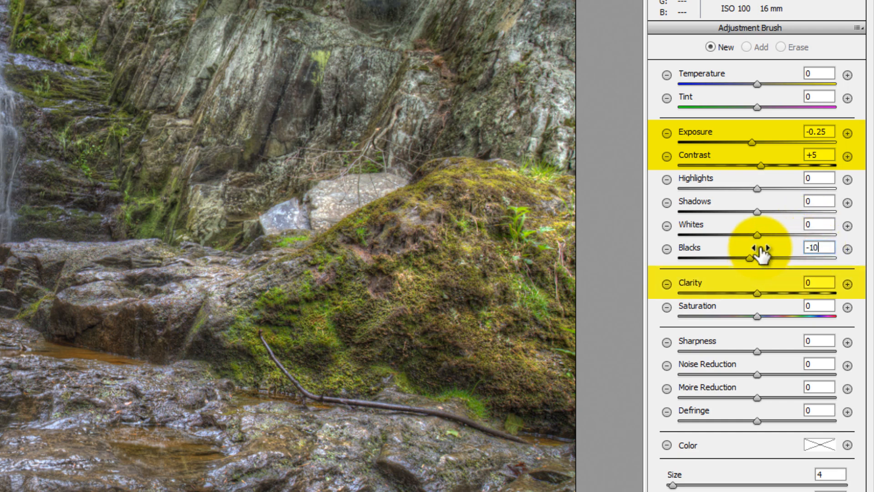
click(825, 283)
text(+10)
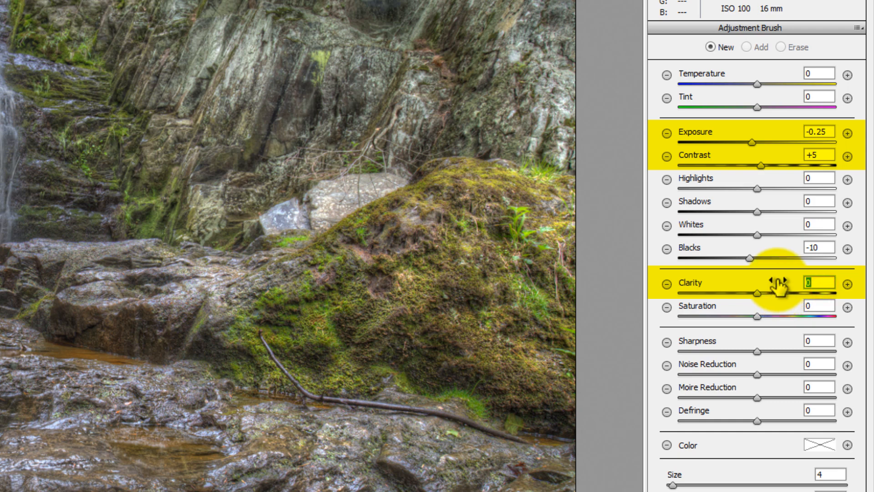
Step: Save the current brush settings as a new local correction preset named Burn
click(858, 28)
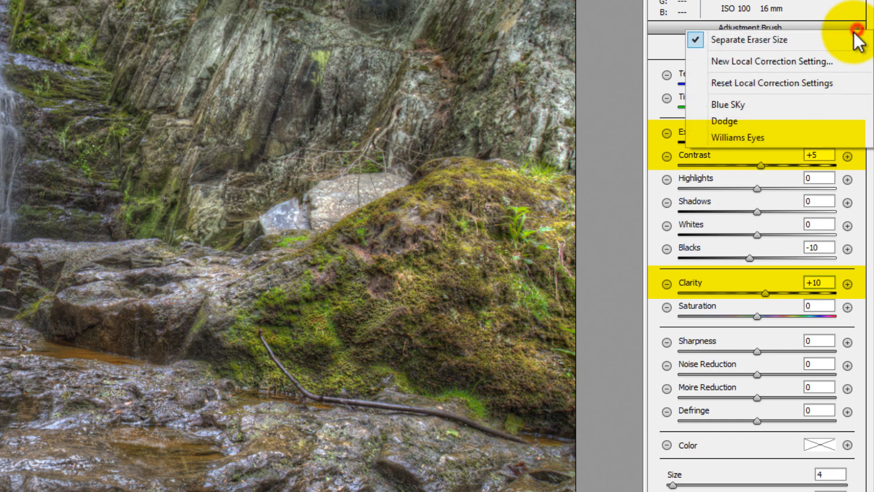
click(776, 63)
text(Bu)
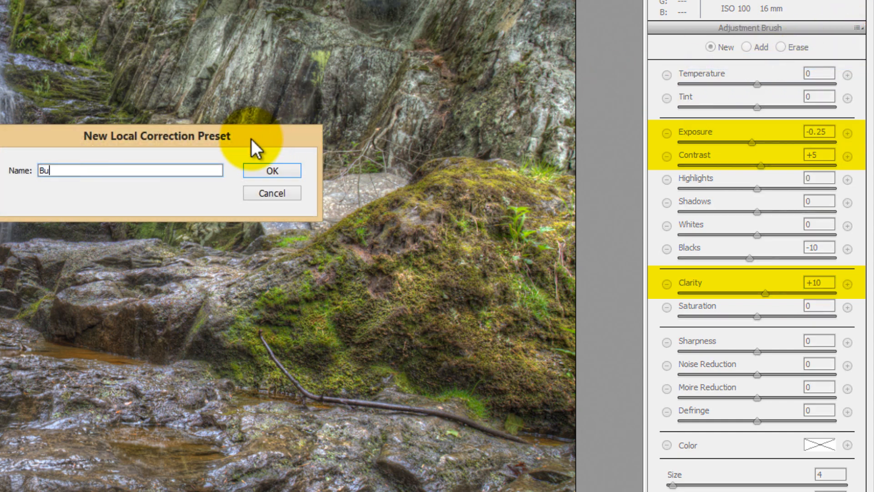
key(BackSpace)
key(BackSpace)
text(Burn)
key(Return)
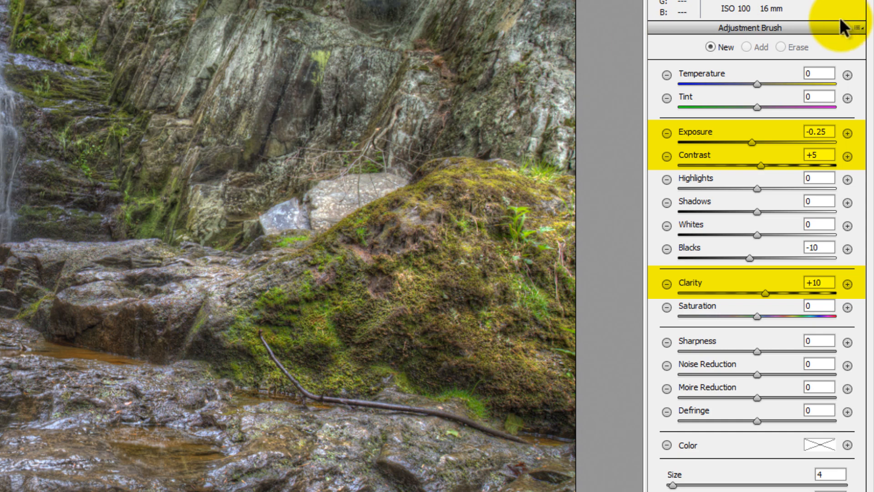
Step: Check the list of saved local correction presets and load Dodge into the adjustment brush
click(857, 28)
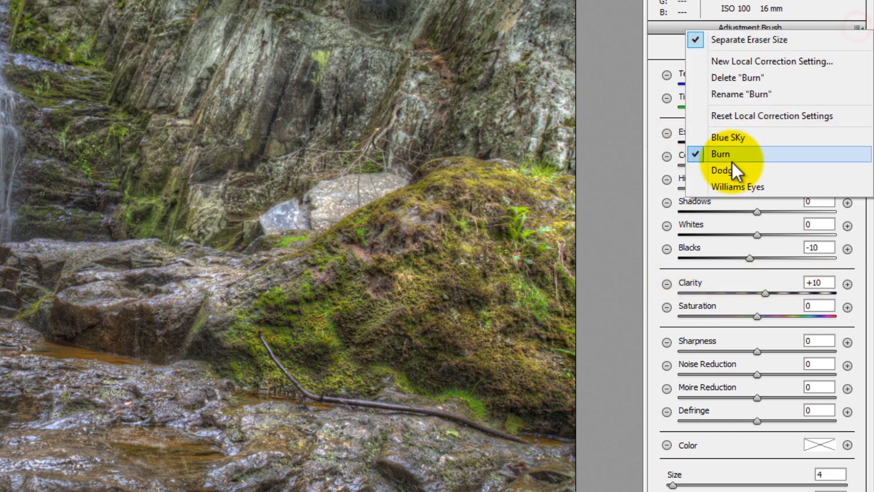
click(656, 117)
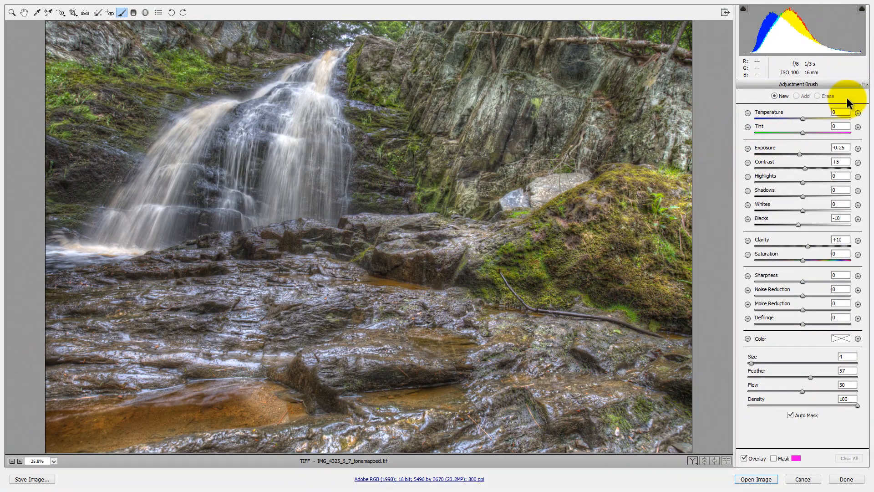
click(864, 84)
click(792, 171)
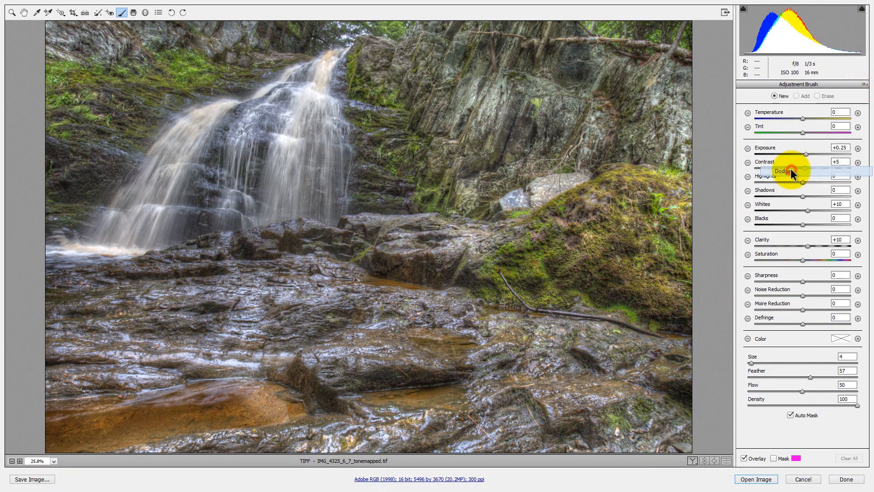
Step: Load the Burn preset and paint it over the dark mossy rock just beside the base of the waterfall
click(864, 84)
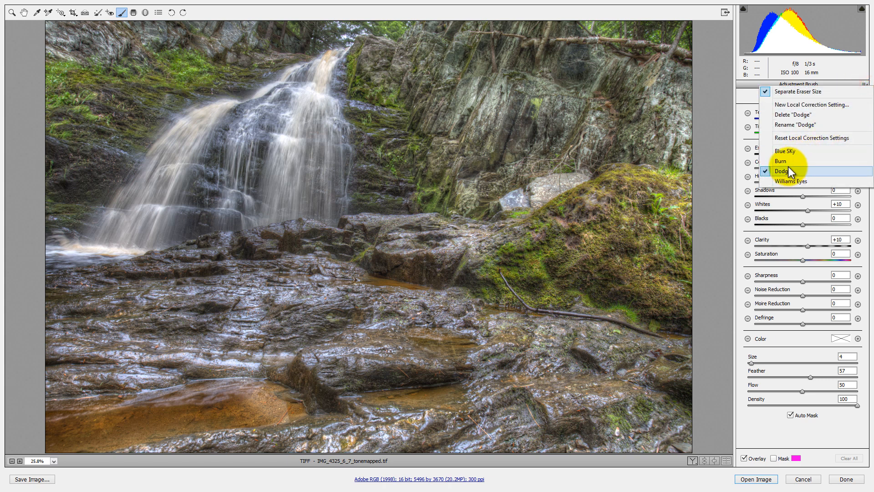
click(789, 162)
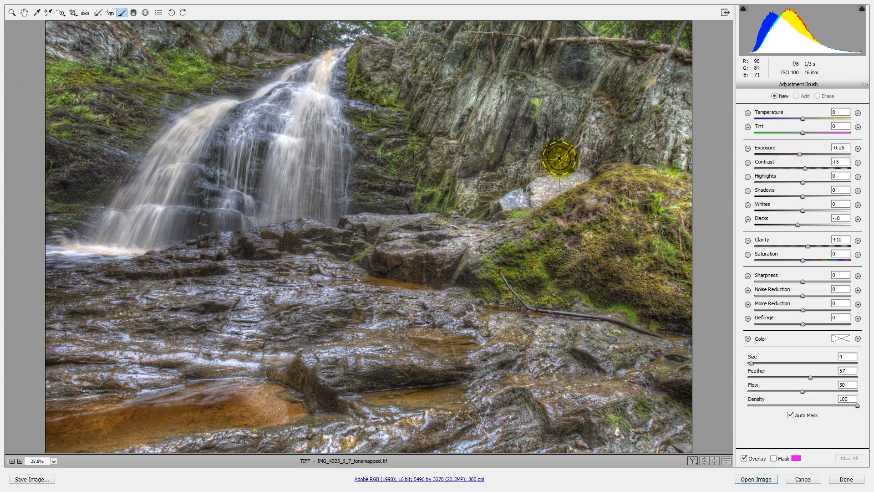
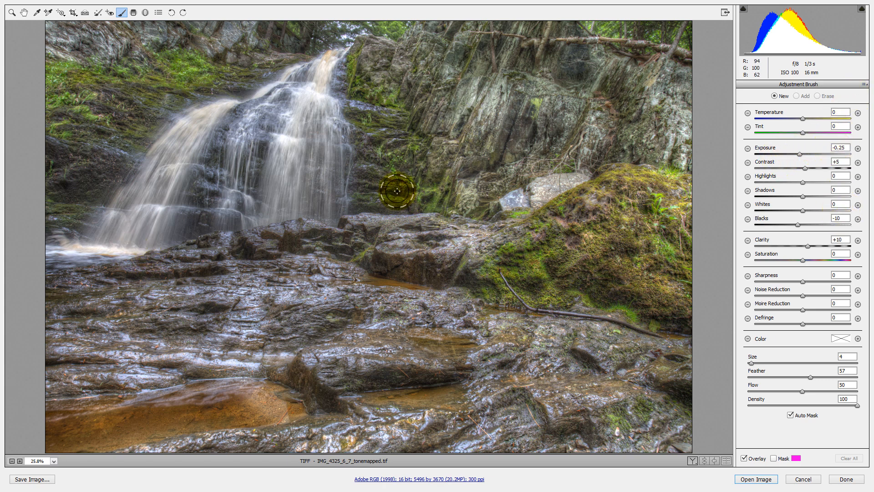
drag(385, 187, 357, 195)
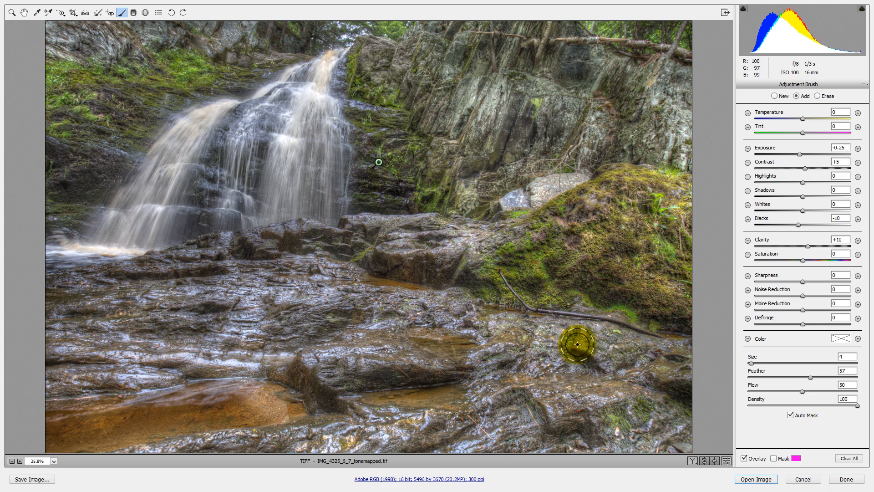
Step: Show the mask over the painted area and accept magenta as the overlay color for affected areas
click(773, 458)
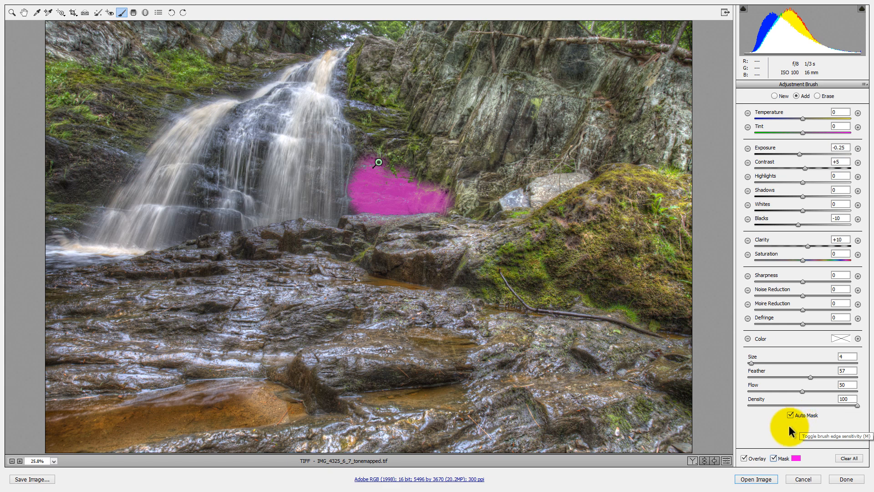
click(796, 460)
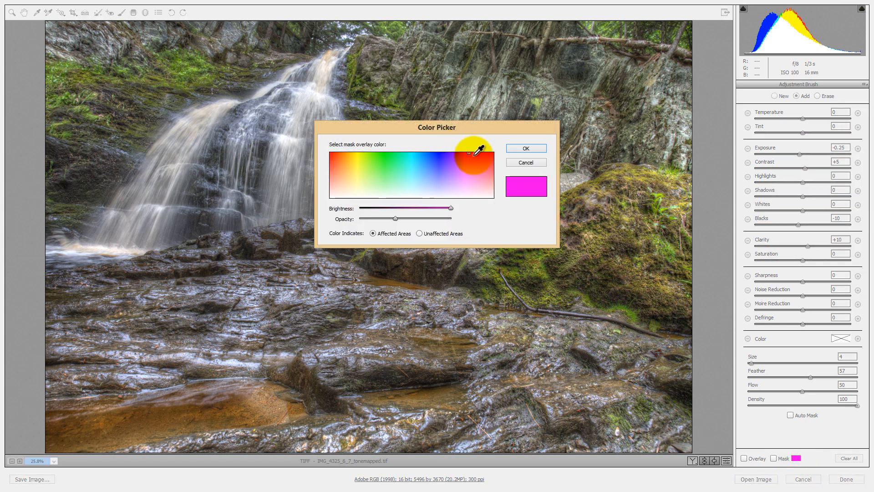
click(524, 150)
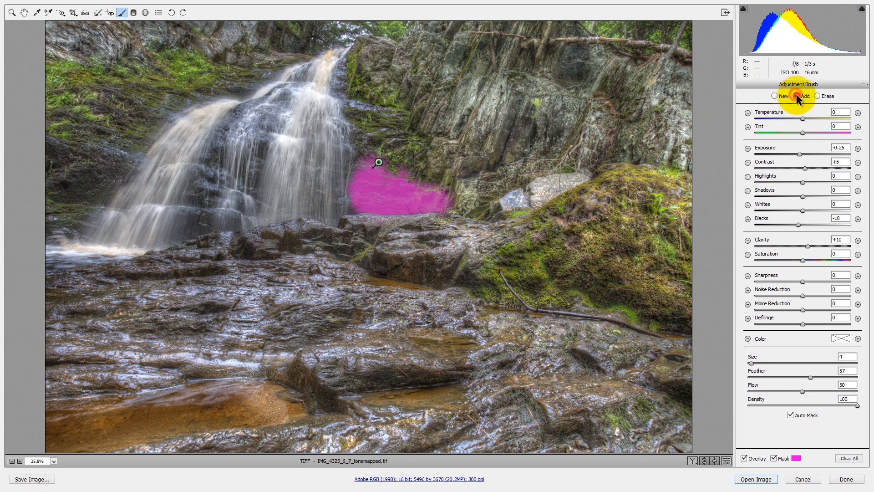
Step: Extend the burn up the rock face beside the waterfall and across the ledges at its base toward the lower-left rocks
mouse_move(373, 131)
mouse_down()
mouse_move(374, 154)
mouse_move(406, 161)
mouse_move(433, 188)
mouse_move(404, 120)
mouse_move(372, 99)
mouse_move(373, 113)
mouse_move(343, 63)
mouse_move(362, 94)
mouse_move(361, 123)
mouse_move(380, 126)
mouse_move(404, 108)
mouse_move(403, 134)
mouse_move(377, 181)
mouse_up()
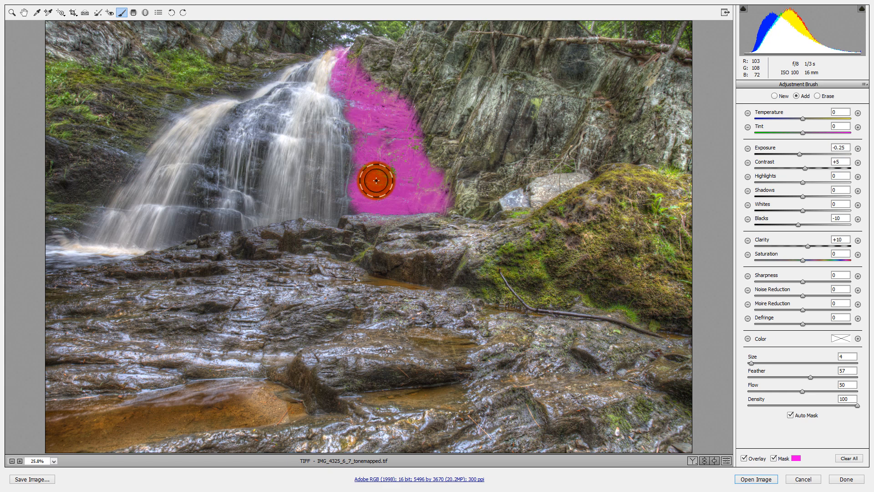
mouse_move(289, 234)
mouse_down()
mouse_move(310, 228)
mouse_move(245, 252)
mouse_move(229, 254)
mouse_move(248, 246)
mouse_move(176, 252)
mouse_move(218, 247)
mouse_move(152, 263)
mouse_move(346, 247)
mouse_move(364, 237)
mouse_move(398, 264)
mouse_move(456, 277)
mouse_up()
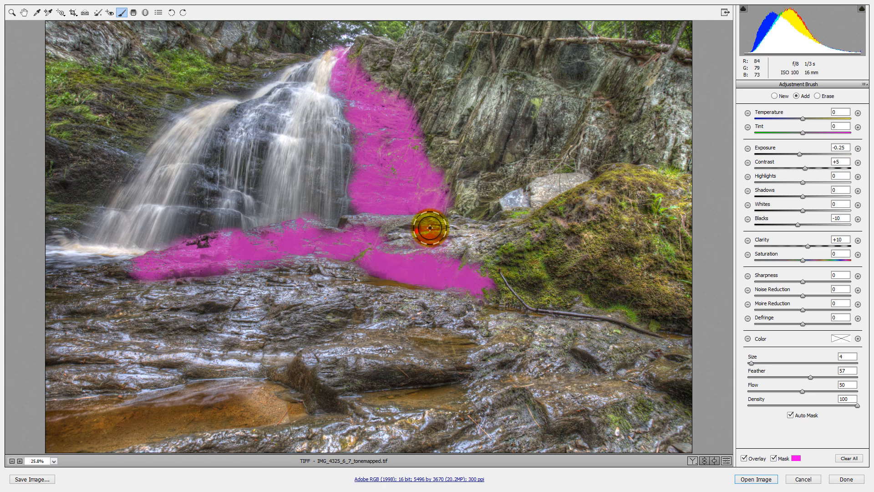
mouse_move(430, 228)
mouse_down()
mouse_move(361, 232)
mouse_move(356, 246)
mouse_move(193, 251)
mouse_move(117, 269)
mouse_move(68, 282)
mouse_move(211, 308)
mouse_move(101, 296)
mouse_move(78, 313)
mouse_up()
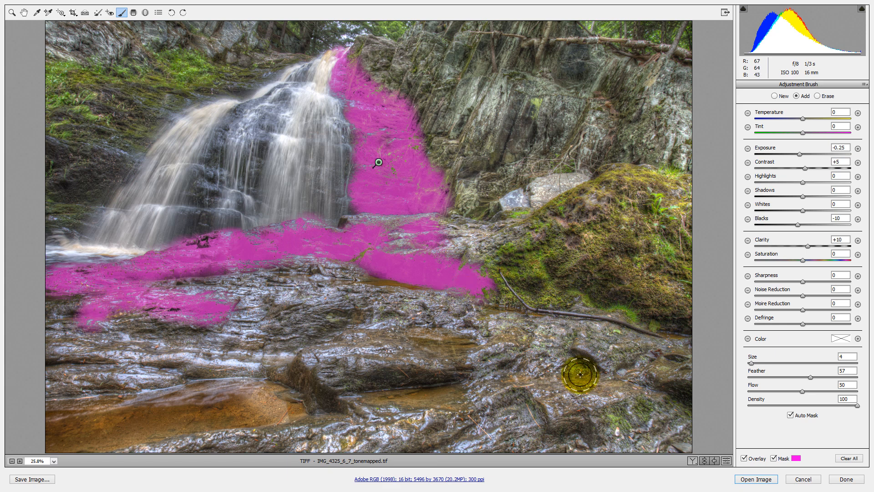
Step: Hide the painted mask and compare the photo with and without the burn adjustment
click(784, 457)
click(774, 457)
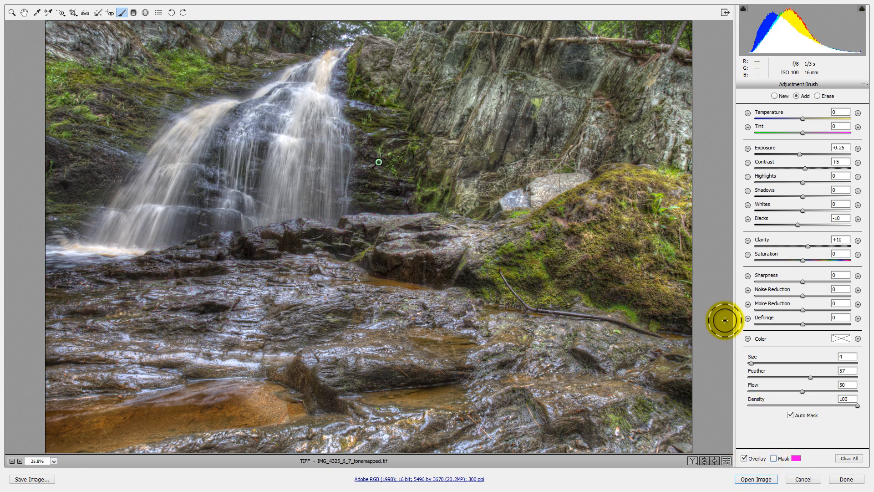
click(726, 460)
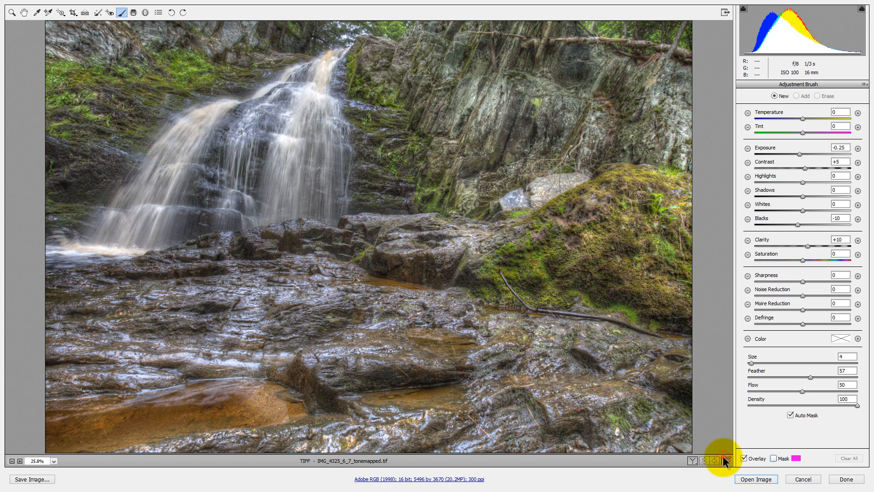
click(727, 460)
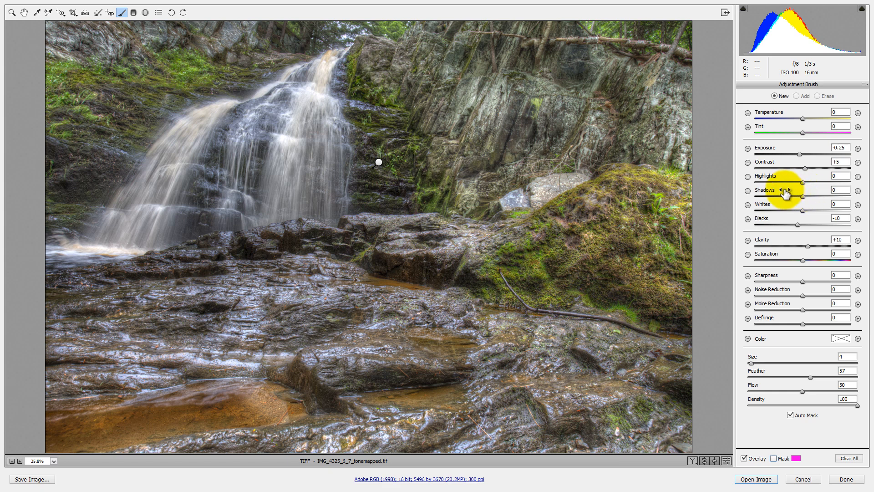
Step: Select the burn adjustment beside the waterfall and set Highlights to +52, Shadows to -28 and Blacks to -14
click(379, 163)
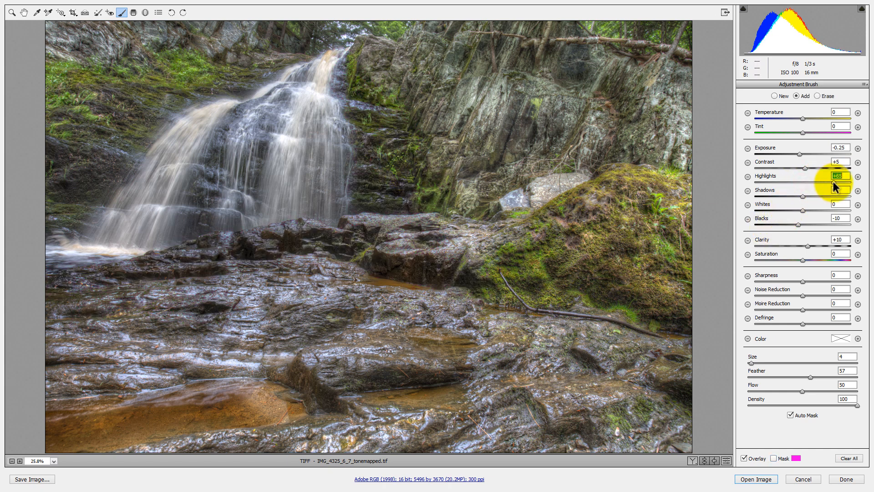
mouse_move(833, 181)
mouse_down()
mouse_move(796, 185)
mouse_move(835, 182)
mouse_move(780, 191)
mouse_move(826, 188)
mouse_move(770, 202)
mouse_move(807, 189)
mouse_move(840, 192)
mouse_up()
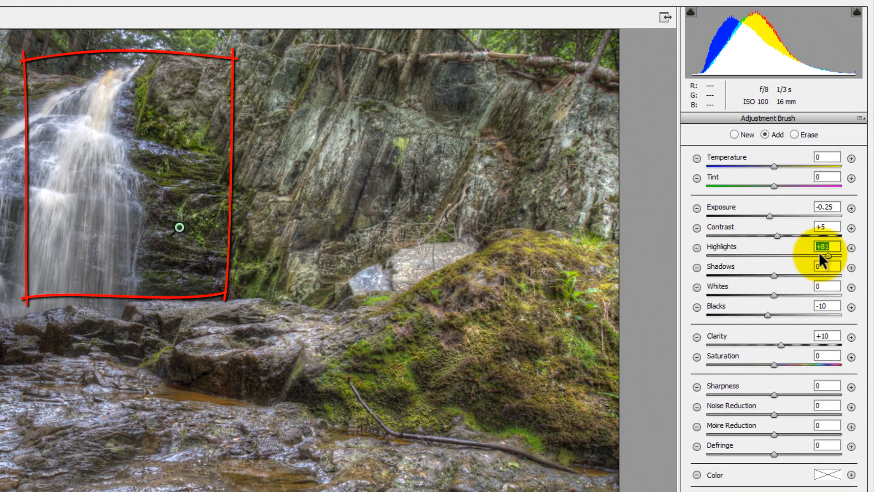
drag(827, 254, 808, 249)
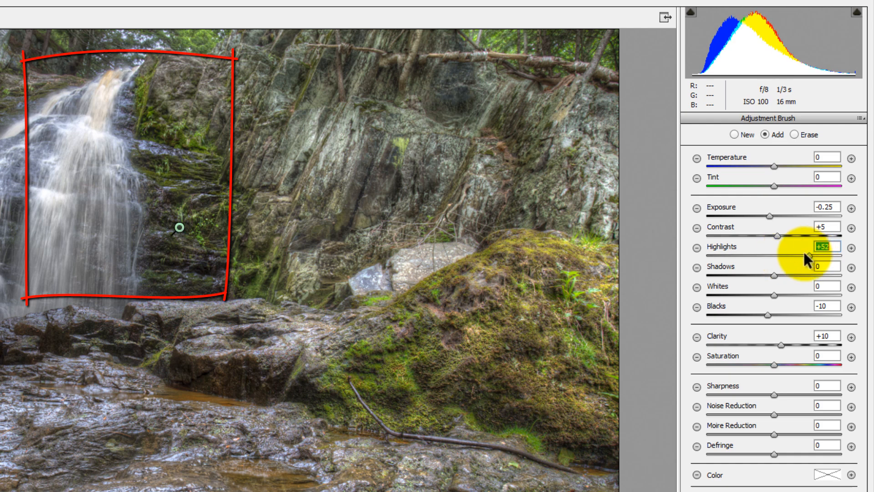
click(774, 275)
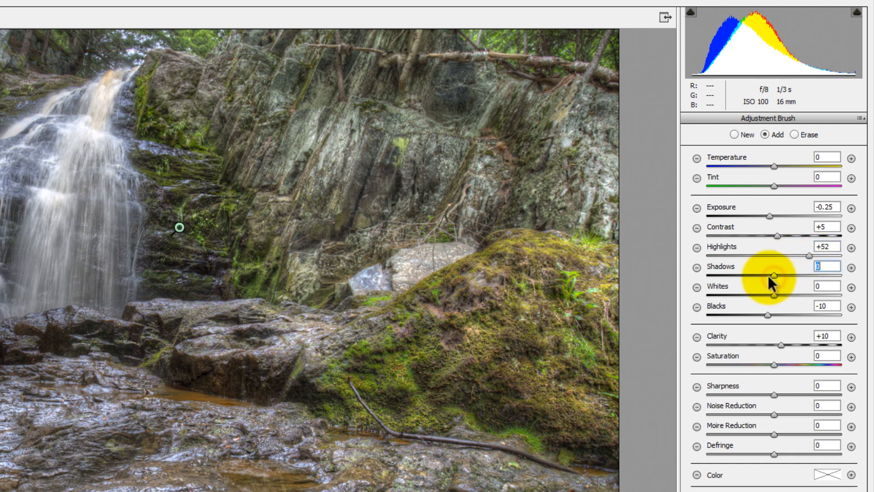
mouse_move(769, 275)
mouse_down()
mouse_move(725, 275)
mouse_move(756, 276)
mouse_up()
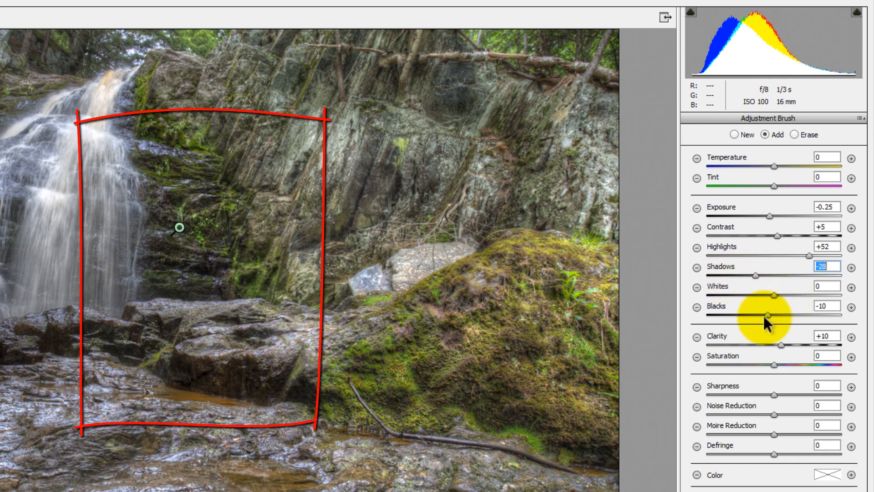
mouse_move(766, 314)
mouse_down()
mouse_move(751, 314)
mouse_move(761, 312)
mouse_up()
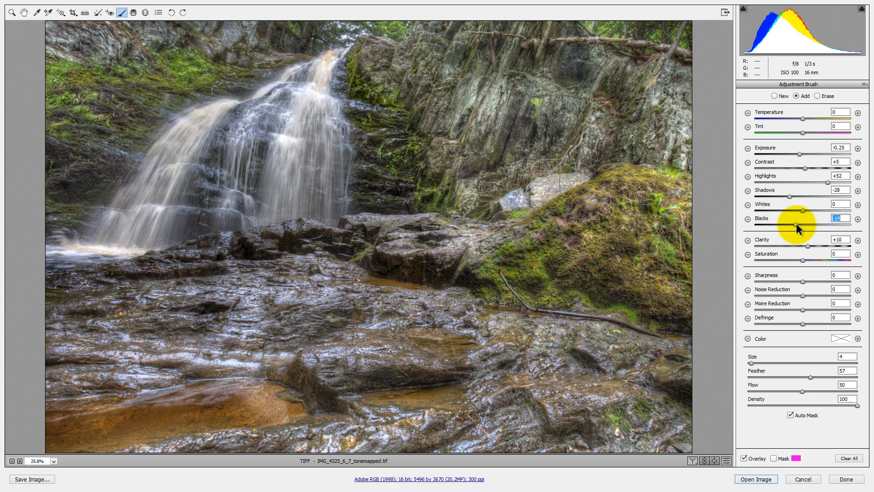
drag(797, 224, 798, 225)
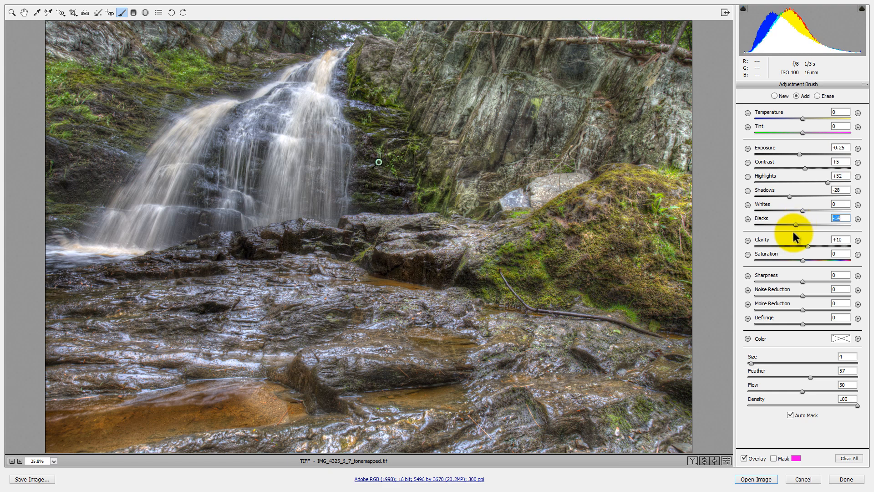
click(727, 460)
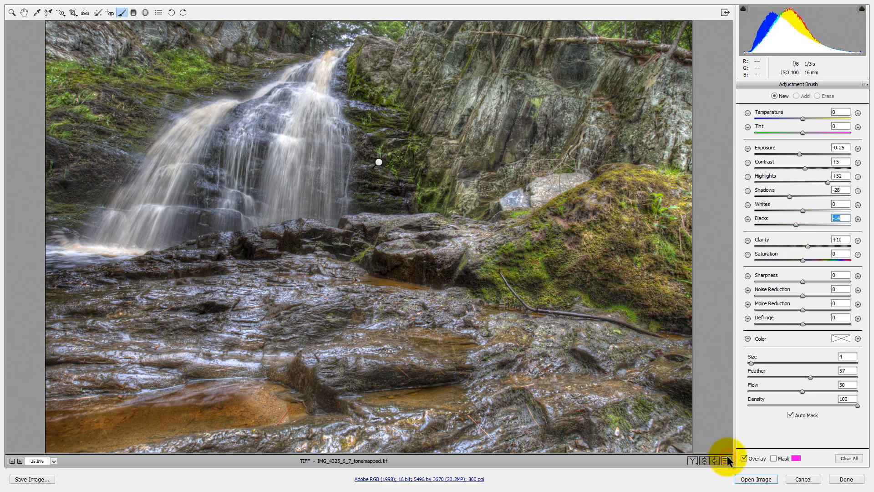
Step: Reselect the burn adjustment and paint it over the lower rock wall and the base of the mossy boulder
click(378, 163)
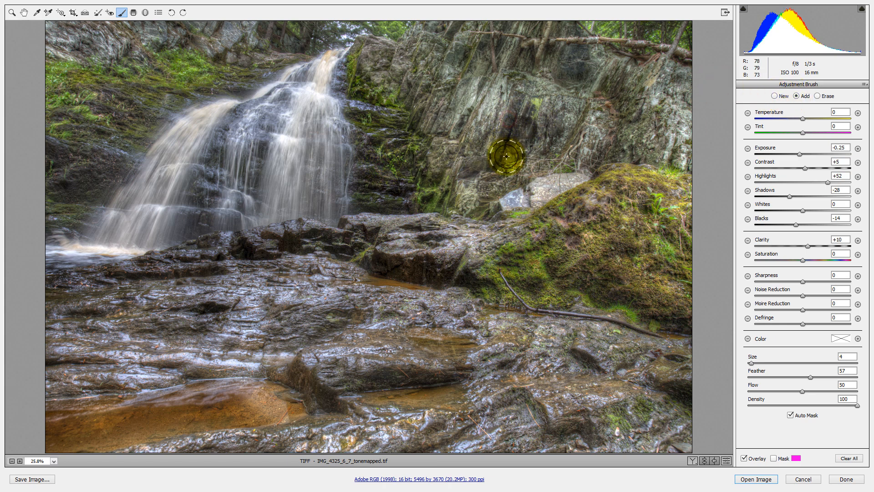
mouse_move(472, 168)
mouse_down()
mouse_move(479, 173)
mouse_move(530, 125)
mouse_move(559, 121)
mouse_move(562, 35)
mouse_move(575, 64)
mouse_move(561, 58)
mouse_move(540, 163)
mouse_move(482, 172)
mouse_move(493, 193)
mouse_move(514, 202)
mouse_up()
mouse_move(632, 313)
mouse_down()
mouse_move(613, 285)
mouse_move(583, 290)
mouse_move(562, 277)
mouse_up()
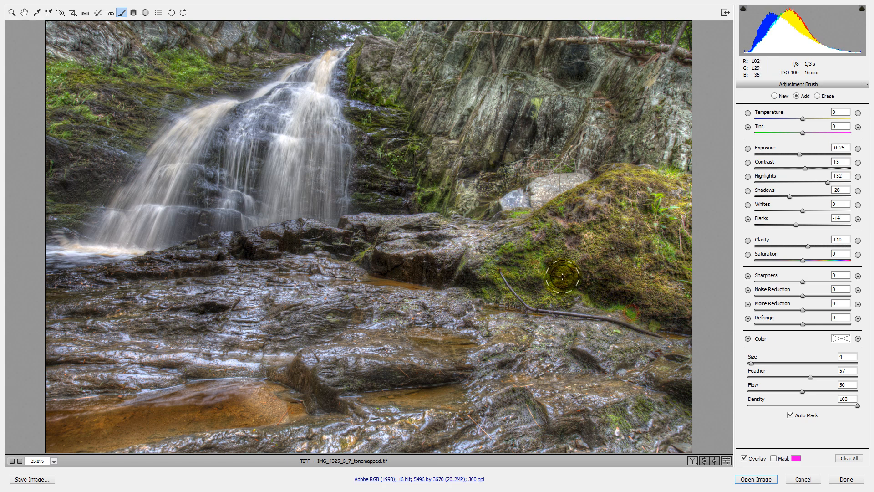
mouse_move(614, 290)
mouse_down()
mouse_move(688, 319)
mouse_move(695, 313)
mouse_move(604, 268)
mouse_move(521, 296)
mouse_move(494, 287)
mouse_move(520, 288)
mouse_up()
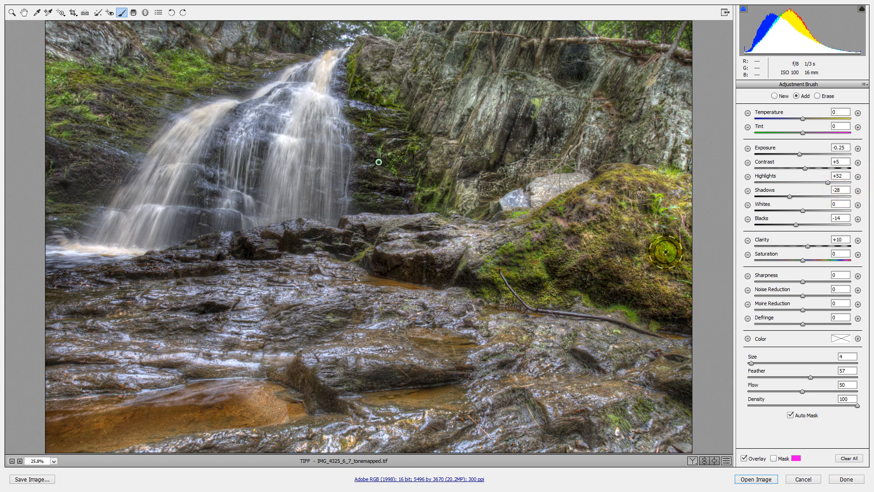
Step: Start a new brush adjustment with the Burn preset and paint it over the mossy boulder
click(774, 96)
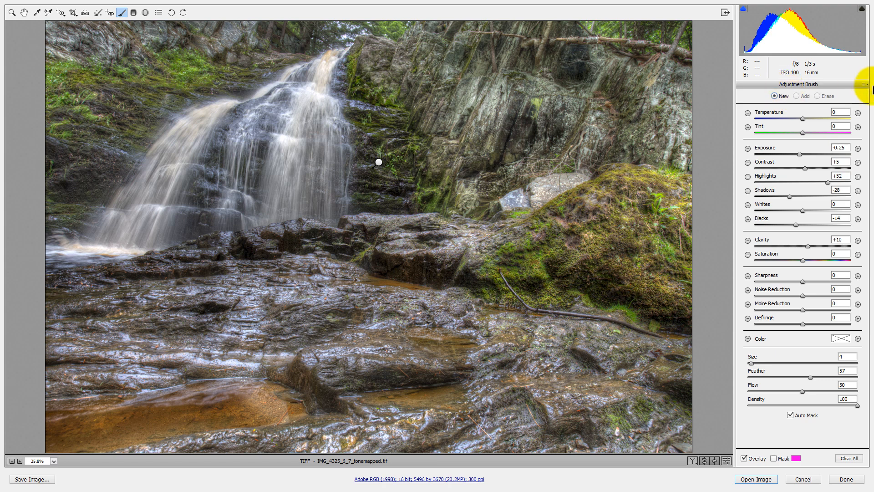
click(863, 84)
click(791, 139)
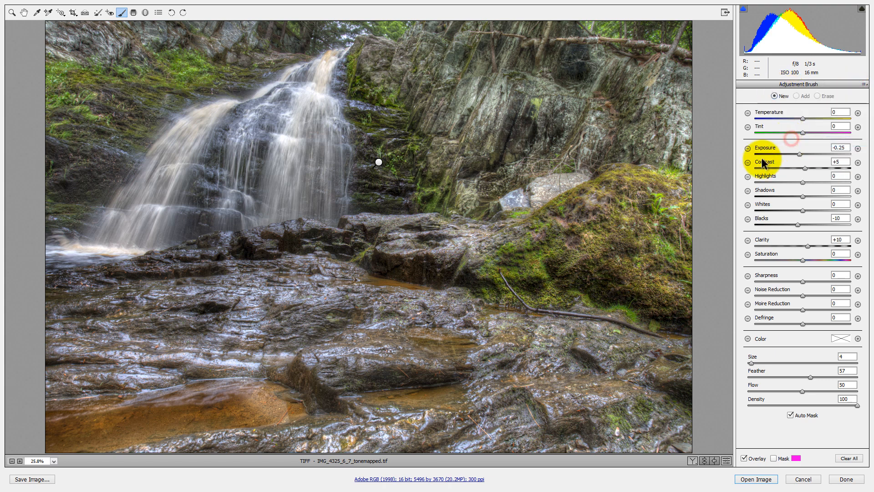
drag(629, 273, 695, 295)
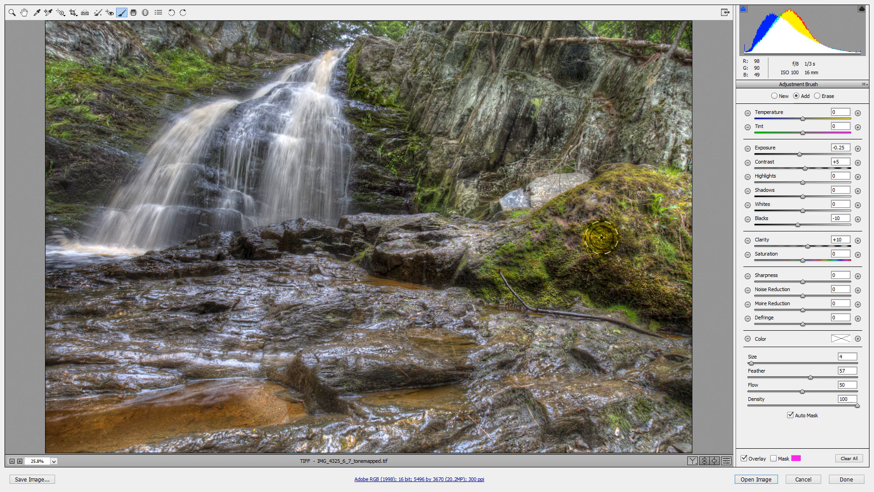
mouse_move(527, 278)
mouse_down()
mouse_move(531, 267)
mouse_move(527, 290)
mouse_up()
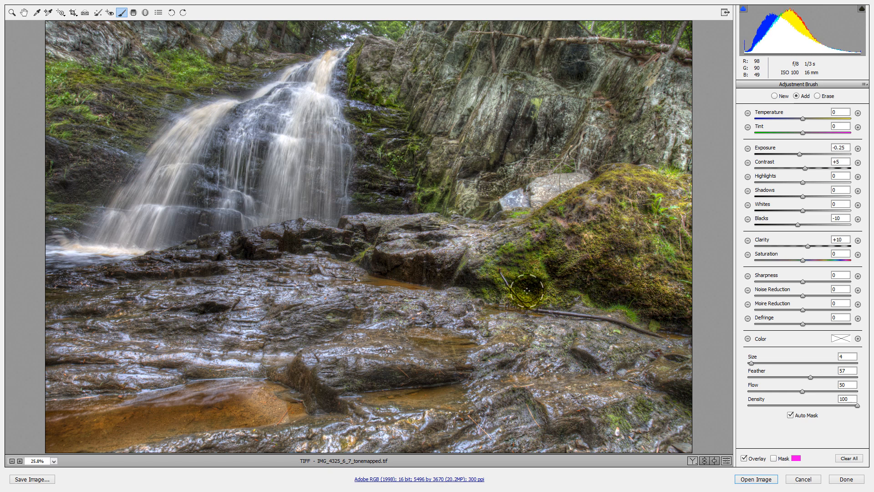
click(635, 266)
key(Delete)
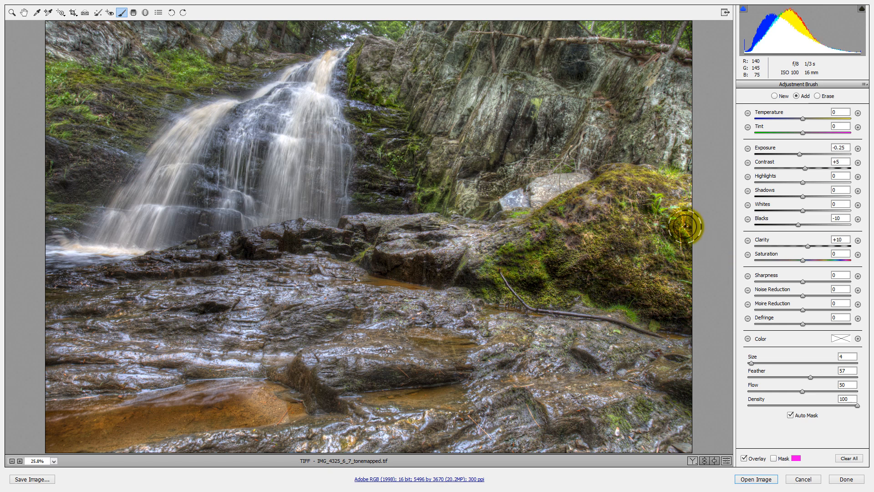
Step: Extend the second burn over the lower-right rocks, the top of the cliff and the bank along the photo's upper left
click(669, 399)
mouse_move(600, 392)
mouse_down()
mouse_move(698, 426)
mouse_move(676, 392)
mouse_move(610, 393)
mouse_move(516, 377)
mouse_move(488, 362)
mouse_move(383, 361)
mouse_move(405, 361)
mouse_move(398, 376)
mouse_move(364, 351)
mouse_move(325, 360)
mouse_move(361, 404)
mouse_move(372, 434)
mouse_move(294, 424)
mouse_move(138, 448)
mouse_move(426, 425)
mouse_move(418, 432)
mouse_move(439, 406)
mouse_move(483, 436)
mouse_move(664, 446)
mouse_move(600, 403)
mouse_move(578, 350)
mouse_up()
mouse_move(556, 52)
mouse_down()
mouse_move(591, 72)
mouse_move(553, 43)
mouse_move(547, 57)
mouse_move(575, 38)
mouse_move(528, 34)
mouse_move(510, 59)
mouse_move(499, 31)
mouse_move(472, 82)
mouse_move(476, 44)
mouse_move(452, 32)
mouse_move(464, 27)
mouse_move(421, 22)
mouse_move(442, 35)
mouse_move(418, 32)
mouse_up()
mouse_move(276, 42)
mouse_down()
mouse_move(303, 37)
mouse_move(290, 63)
mouse_move(259, 63)
mouse_move(202, 97)
mouse_move(163, 91)
mouse_move(129, 108)
mouse_move(119, 146)
mouse_move(96, 174)
mouse_move(68, 155)
mouse_move(55, 211)
mouse_move(30, 168)
mouse_move(77, 168)
mouse_up()
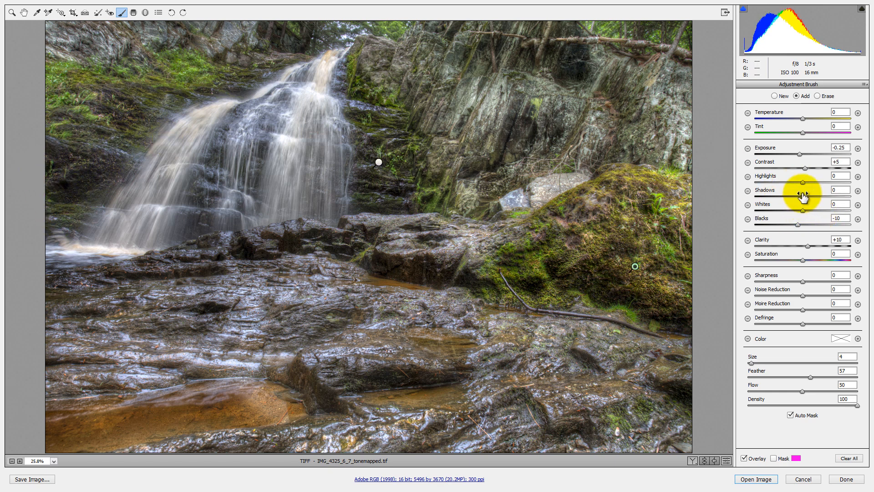
Step: Set the second burn adjustment to Shadows -72 and Highlights +40, and compare the photo with and without the adjustments
drag(802, 196, 824, 183)
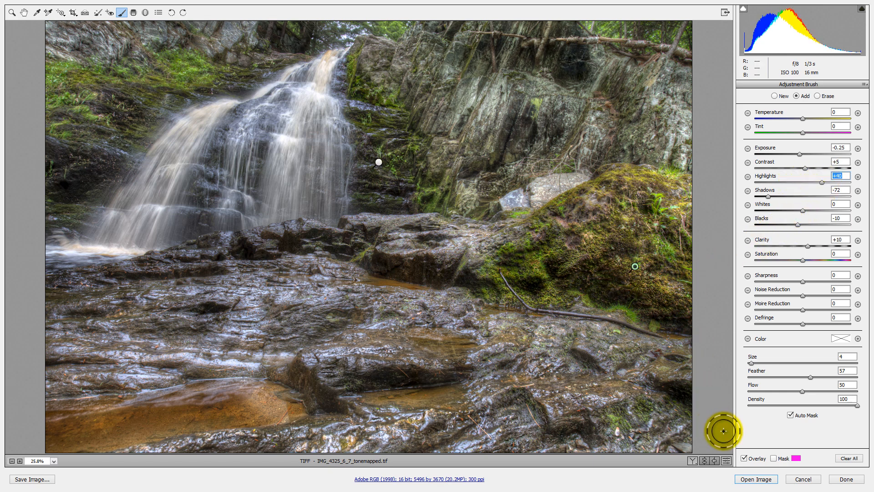
click(727, 461)
click(727, 462)
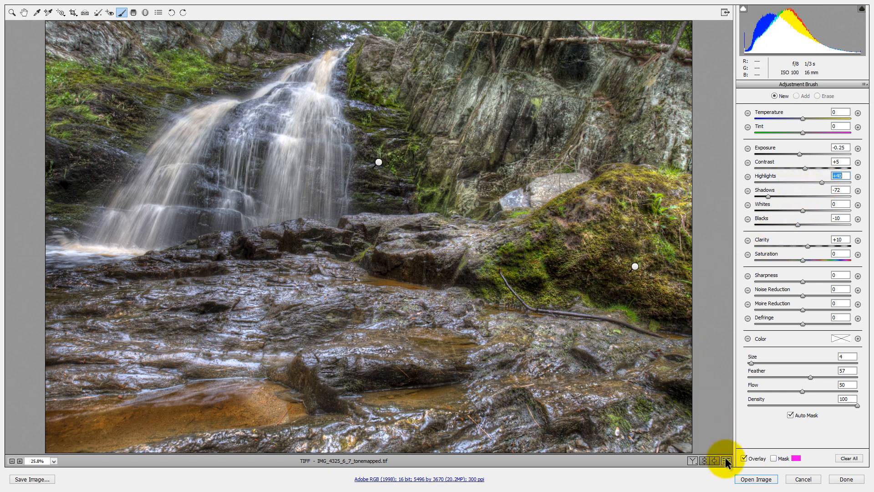
click(727, 461)
click(727, 461)
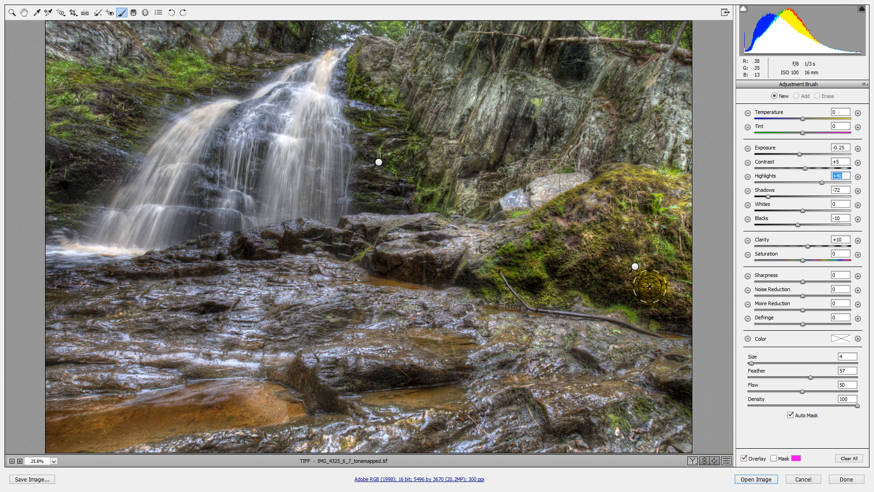
click(726, 461)
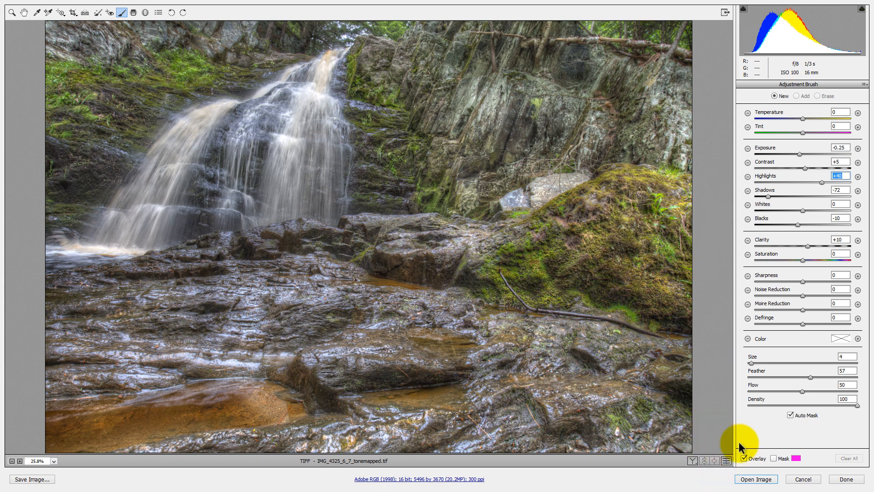
click(726, 461)
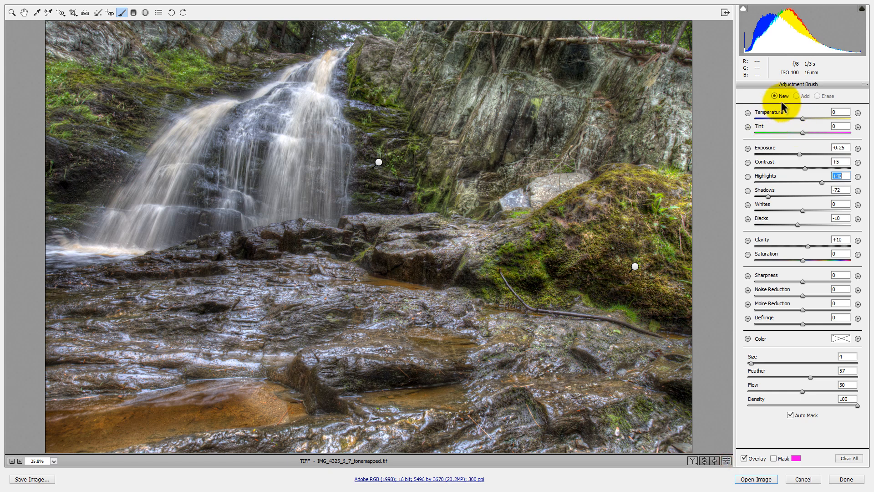
Step: Load the Dodge preset for a new brush adjustment and show its mask
click(864, 85)
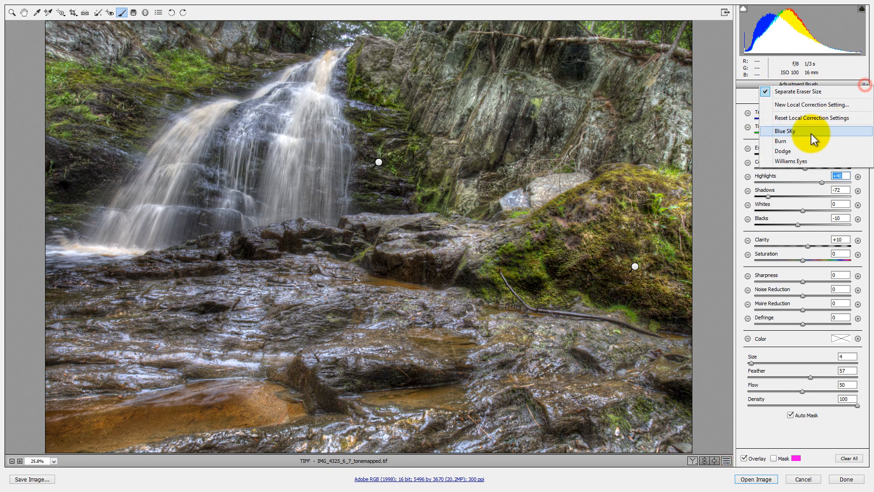
click(783, 153)
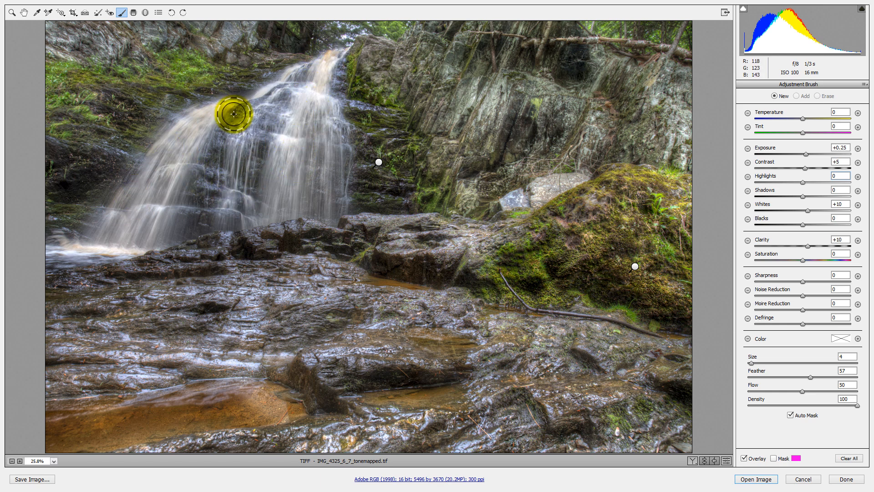
click(785, 458)
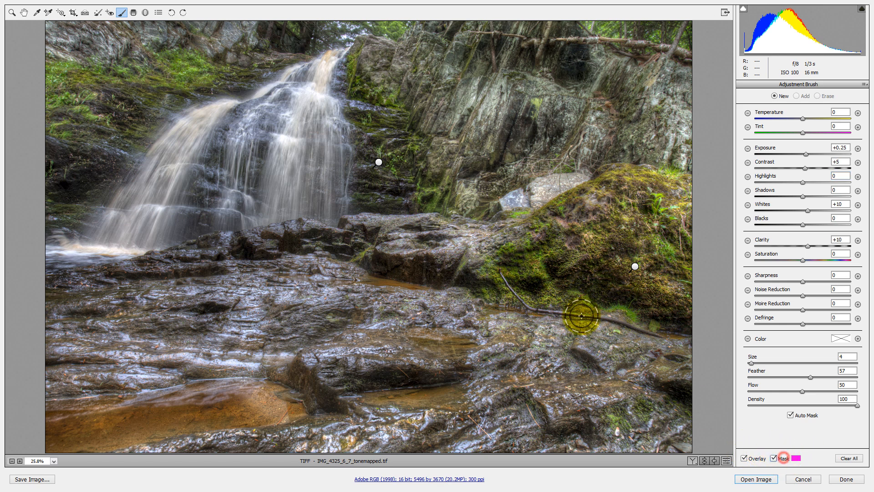
Step: Paint the Dodge adjustment over the waterfall's streams of water from the crest down to the base
click(293, 151)
mouse_move(288, 202)
mouse_down()
mouse_move(281, 159)
mouse_move(307, 150)
mouse_move(291, 209)
mouse_move(270, 216)
mouse_move(265, 198)
mouse_move(297, 141)
mouse_up()
mouse_move(298, 106)
mouse_down()
mouse_move(317, 94)
mouse_move(323, 60)
mouse_move(338, 54)
mouse_move(320, 81)
mouse_move(324, 122)
mouse_move(333, 111)
mouse_move(345, 167)
mouse_move(329, 210)
mouse_move(322, 155)
mouse_move(304, 118)
mouse_move(272, 143)
mouse_move(300, 73)
mouse_move(261, 105)
mouse_move(181, 136)
mouse_move(172, 176)
mouse_up()
mouse_move(164, 223)
mouse_down()
mouse_move(141, 238)
mouse_move(77, 242)
mouse_move(121, 225)
mouse_move(148, 187)
mouse_move(156, 201)
mouse_move(138, 195)
mouse_move(151, 195)
mouse_move(194, 119)
mouse_move(163, 178)
mouse_move(187, 137)
mouse_move(232, 102)
mouse_move(223, 111)
mouse_move(239, 136)
mouse_move(253, 130)
mouse_move(230, 217)
mouse_move(239, 144)
mouse_move(260, 103)
mouse_move(335, 59)
mouse_up()
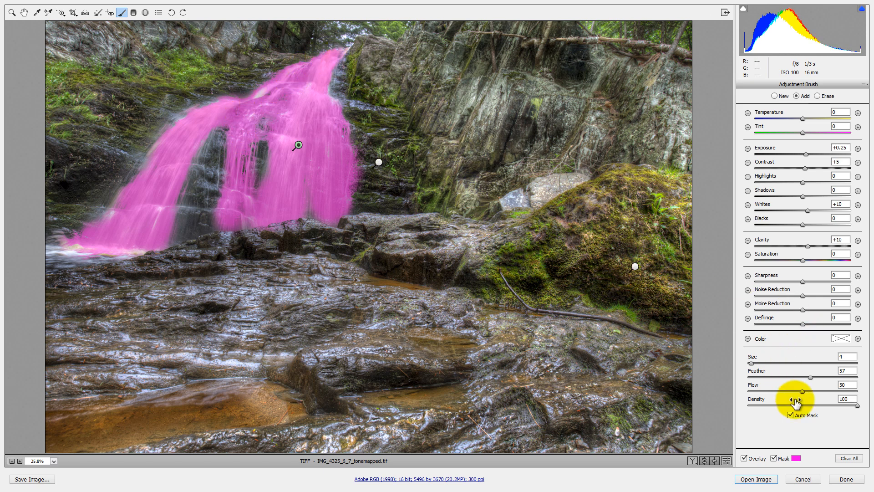
Step: Hide the waterfall mask and compare the photo with and without all the dodge and burn adjustments
click(777, 458)
click(777, 458)
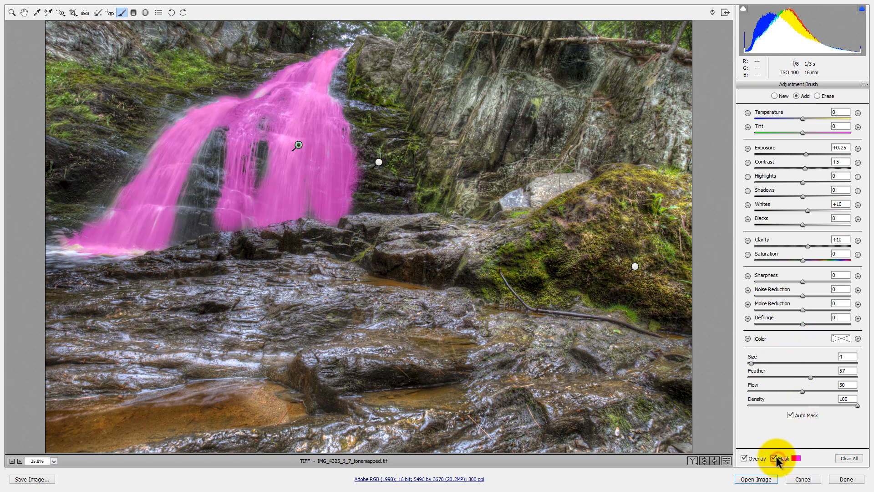
click(776, 457)
click(726, 460)
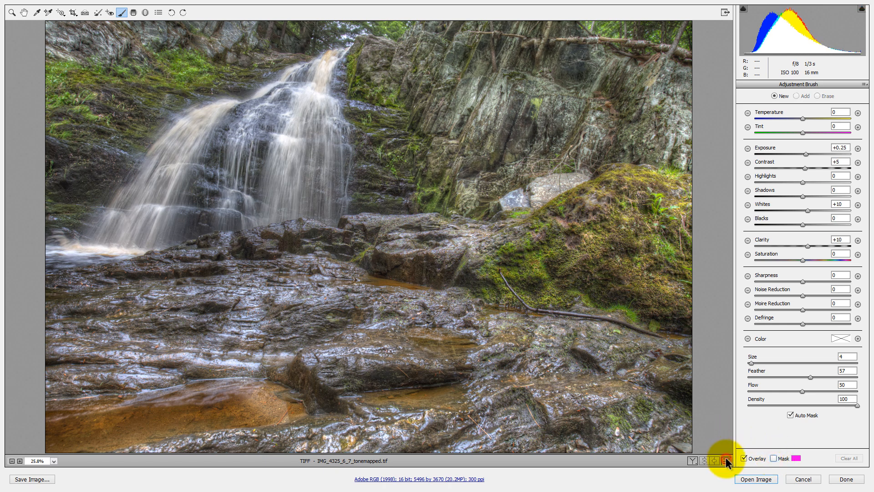
click(726, 460)
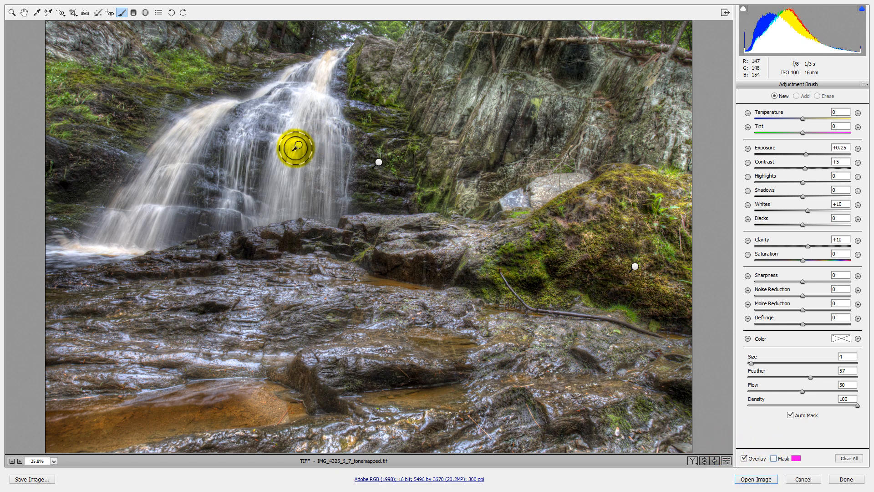
Step: Set the waterfall adjustment to Highlights +15, Shadows -45, Whites +23 and Blacks -47, and compare the photo with and without the adjustments
click(299, 145)
click(808, 191)
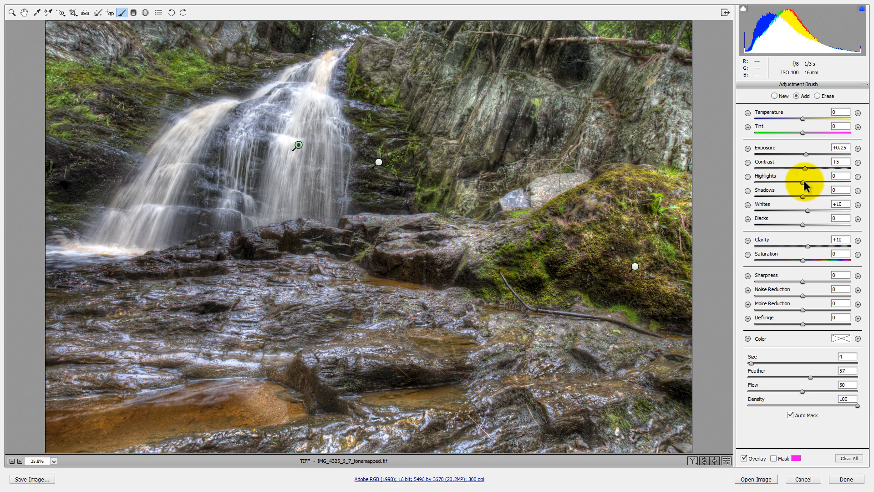
mouse_move(806, 182)
mouse_down()
mouse_move(815, 179)
mouse_move(797, 184)
mouse_move(825, 176)
mouse_move(810, 181)
mouse_up()
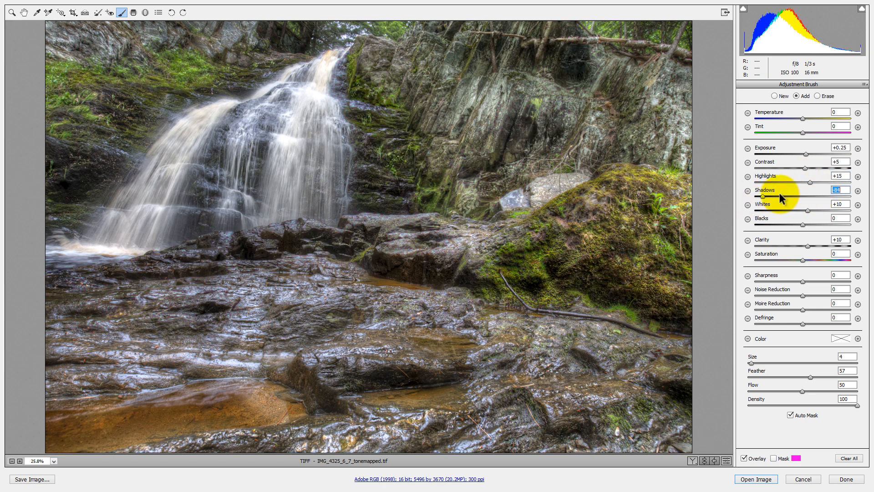
mouse_move(780, 193)
mouse_down()
mouse_move(806, 194)
mouse_move(782, 196)
mouse_up()
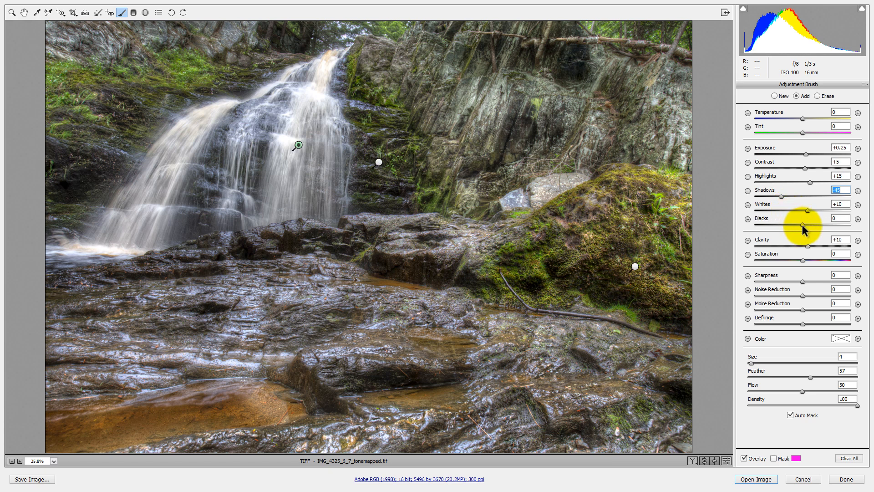
drag(802, 225, 780, 222)
click(806, 211)
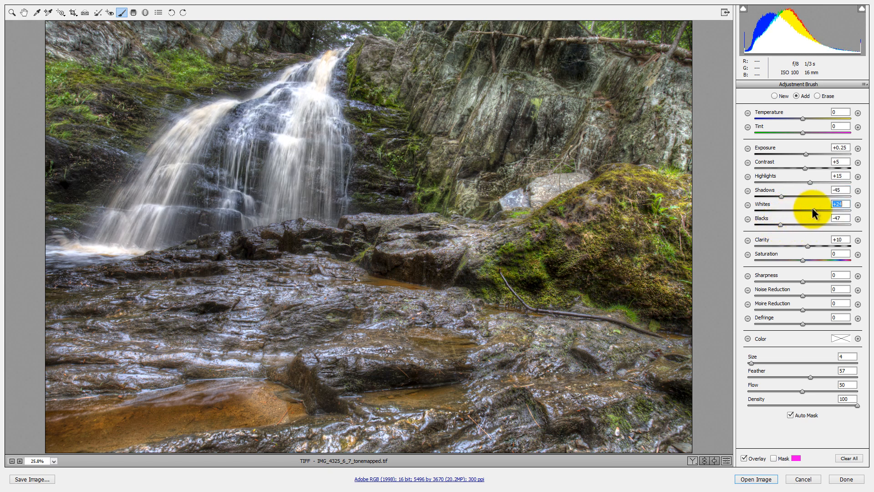
drag(813, 212, 812, 213)
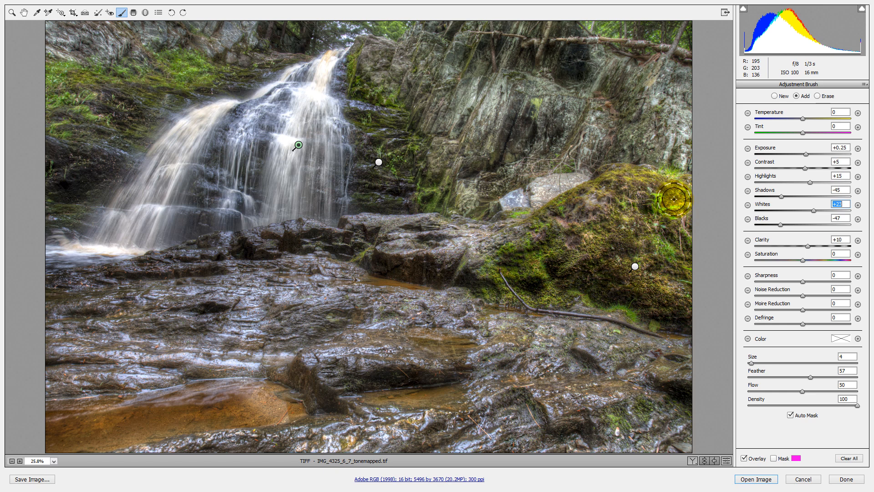
click(728, 460)
click(726, 459)
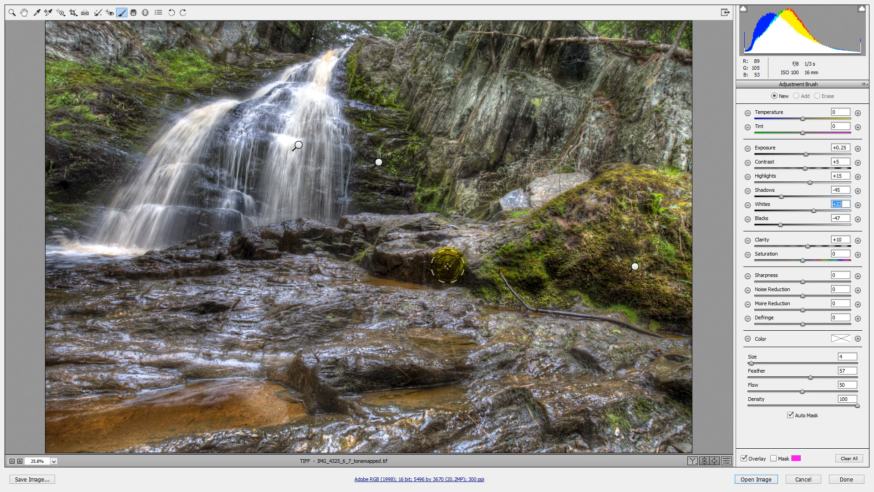
Step: Extend the waterfall's Dodge adjustment by painting over the rock cliff beside the falls and the pale boulder behind the mossy mound
click(299, 147)
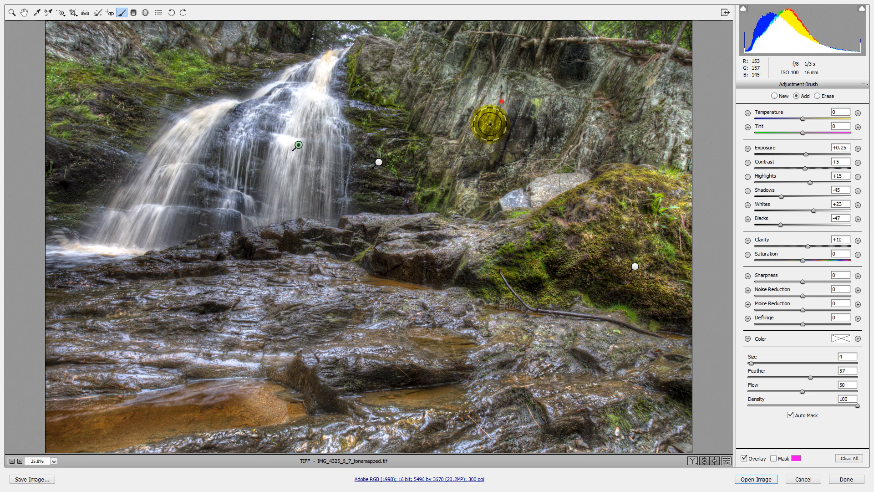
mouse_move(501, 99)
mouse_down()
mouse_move(485, 128)
mouse_move(466, 103)
mouse_move(450, 125)
mouse_move(464, 103)
mouse_move(458, 115)
mouse_move(456, 58)
mouse_move(449, 91)
mouse_up()
mouse_move(523, 197)
mouse_down()
mouse_move(575, 182)
mouse_move(561, 189)
mouse_up()
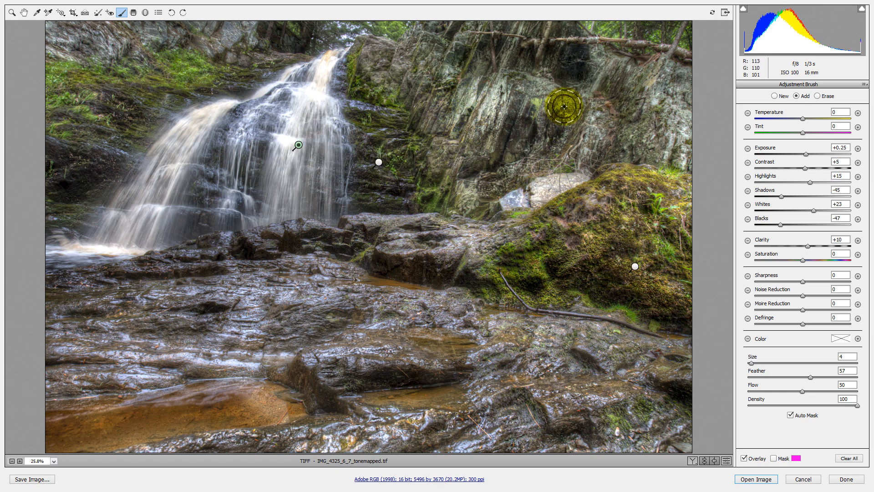
mouse_move(563, 107)
mouse_down()
mouse_move(591, 144)
mouse_move(615, 127)
mouse_up()
mouse_move(628, 122)
mouse_down()
mouse_move(667, 131)
mouse_move(686, 137)
mouse_up()
mouse_move(667, 87)
mouse_down()
mouse_move(686, 138)
mouse_move(681, 150)
mouse_move(675, 110)
mouse_move(669, 118)
mouse_move(650, 96)
mouse_move(656, 102)
mouse_move(665, 73)
mouse_move(680, 122)
mouse_move(690, 107)
mouse_move(638, 67)
mouse_move(605, 66)
mouse_move(583, 99)
mouse_move(584, 66)
mouse_move(594, 49)
mouse_move(588, 47)
mouse_move(577, 47)
mouse_move(580, 97)
mouse_up()
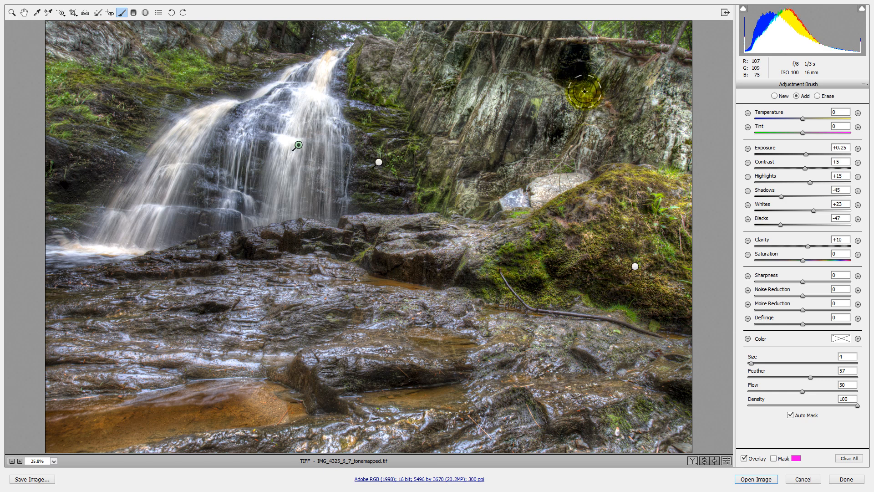
click(571, 67)
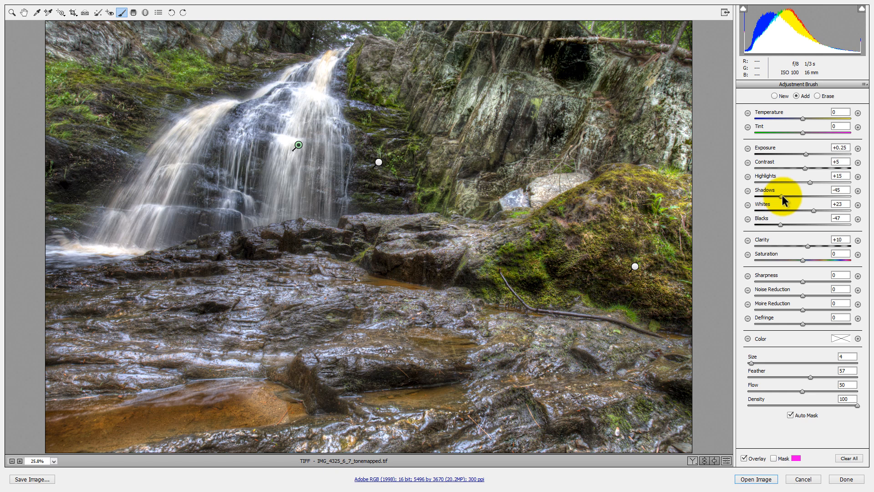
Step: Set the Dodge adjustment shared by the waterfall and cliff to Shadows -5 and Blacks -22
drag(783, 195, 802, 194)
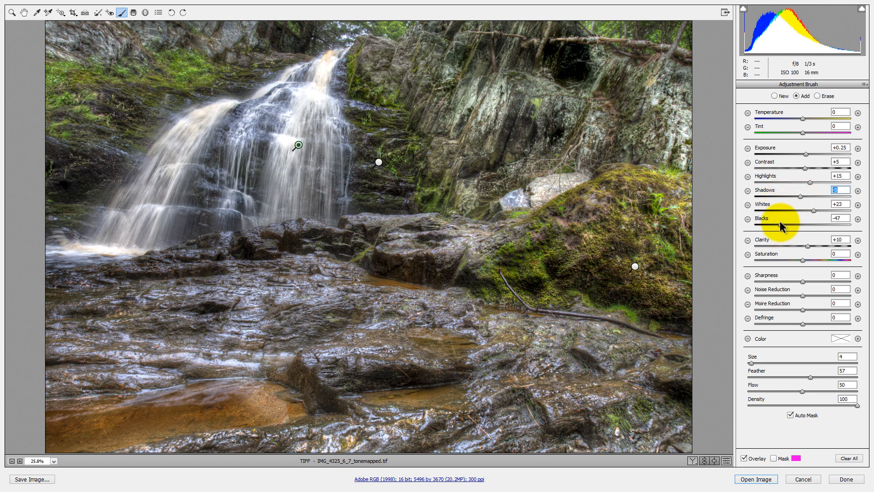
drag(780, 222, 794, 225)
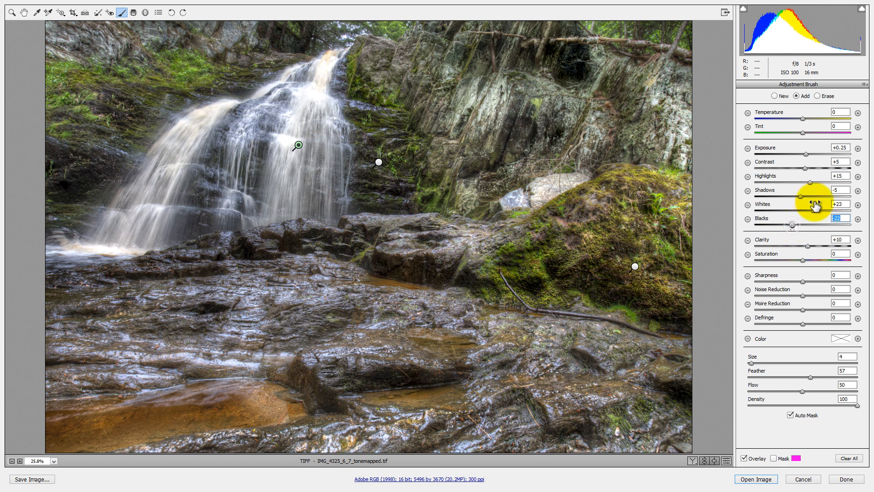
click(800, 196)
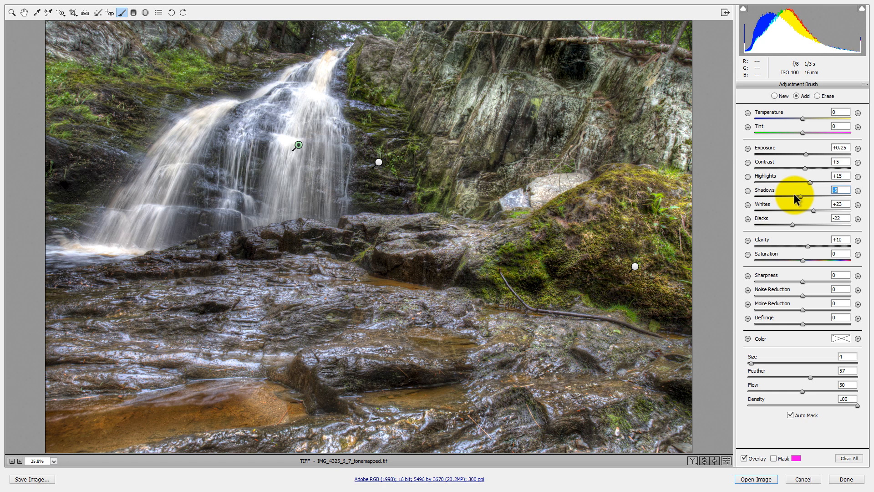
Step: Show the Dodge mask and erase it from the cliff's dark hollow, the gap between the water streams and the rock edges beside the falls
click(775, 459)
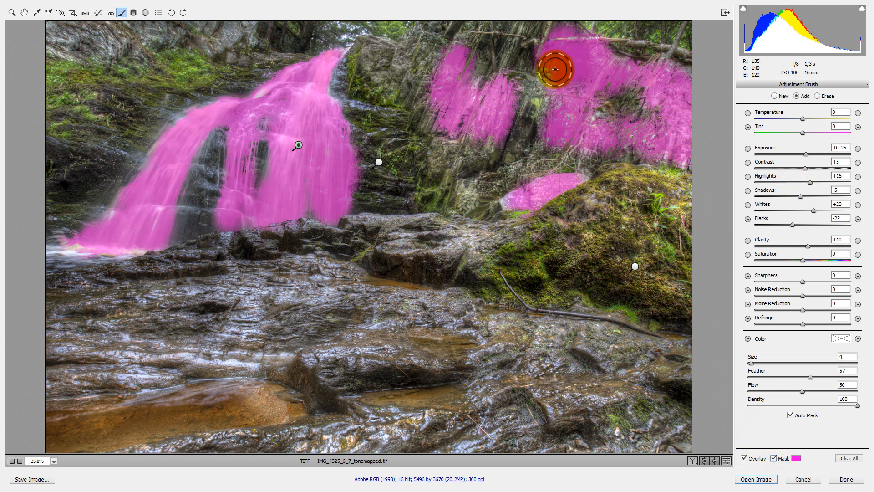
mouse_move(556, 69)
mouse_down()
mouse_move(572, 60)
mouse_move(548, 43)
mouse_up()
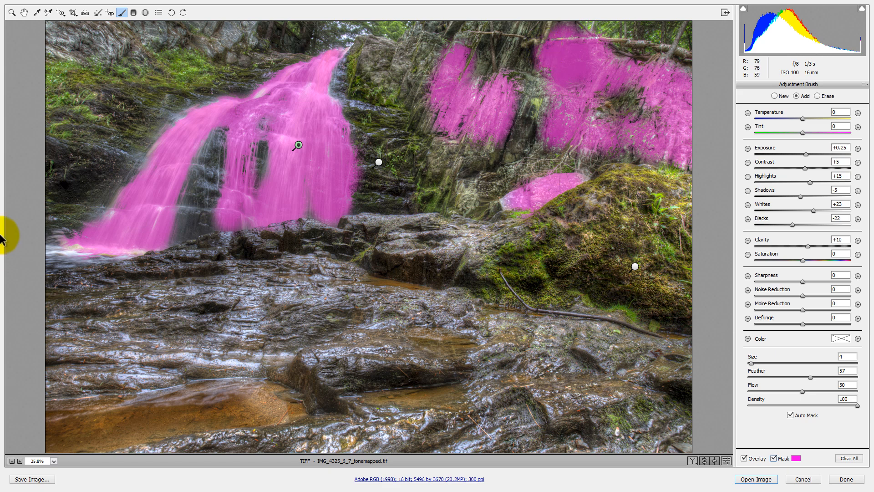
key(alt)
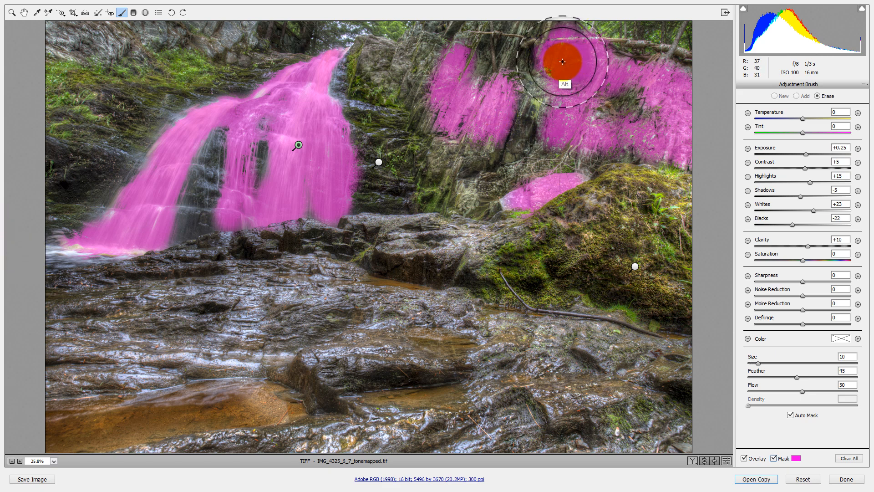
mouse_move(564, 54)
mouse_down()
mouse_move(575, 45)
mouse_move(533, 60)
mouse_move(610, 44)
mouse_move(573, 65)
mouse_move(566, 55)
mouse_up()
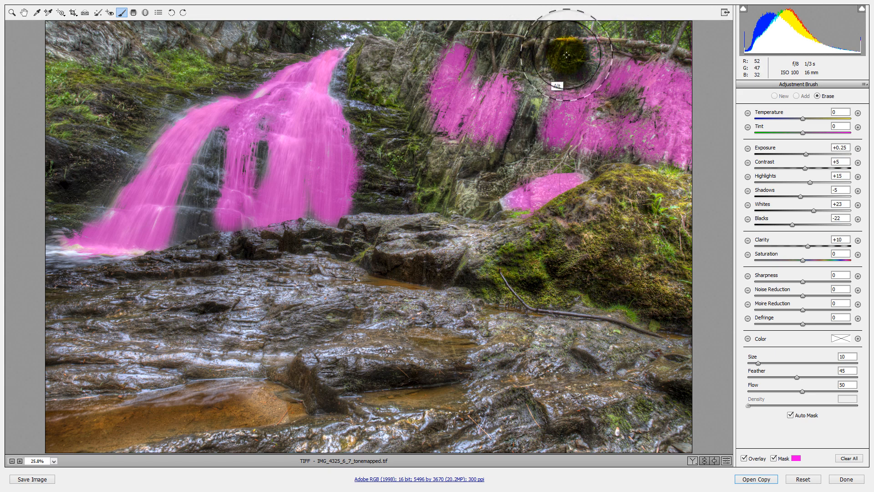
drag(505, 45, 475, 50)
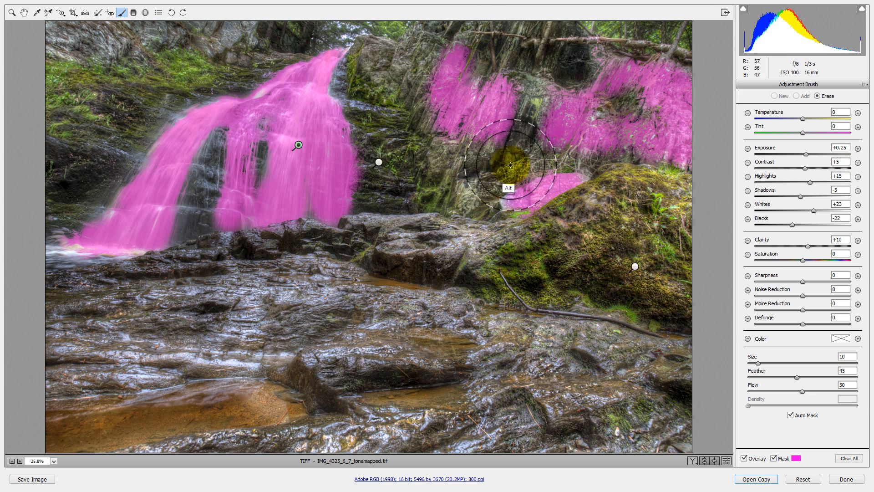
mouse_move(274, 162)
mouse_down()
mouse_move(261, 178)
mouse_move(268, 191)
mouse_up()
mouse_move(354, 171)
mouse_down()
mouse_move(357, 128)
mouse_move(360, 220)
mouse_move(356, 105)
mouse_move(406, 80)
mouse_move(427, 138)
mouse_move(479, 157)
mouse_move(516, 141)
mouse_move(520, 177)
mouse_move(492, 199)
mouse_move(530, 208)
mouse_up()
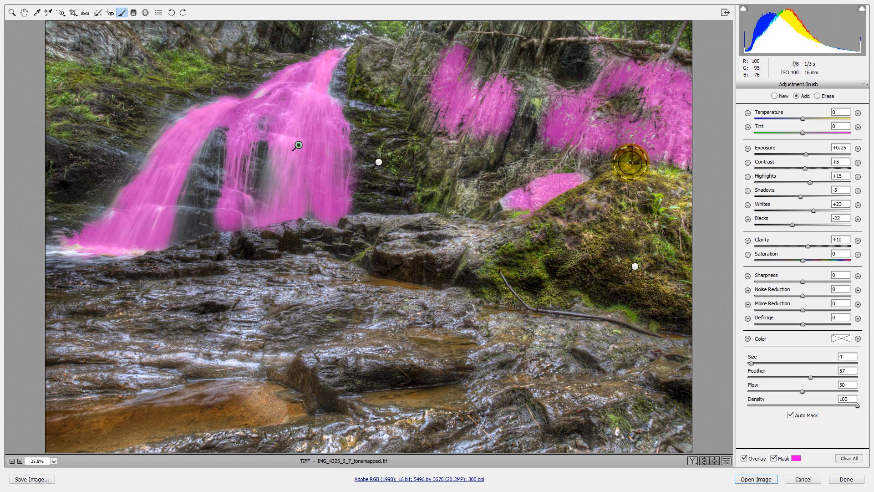
Step: Hide the mask and compare the photo with and without the brush adjustments
click(774, 458)
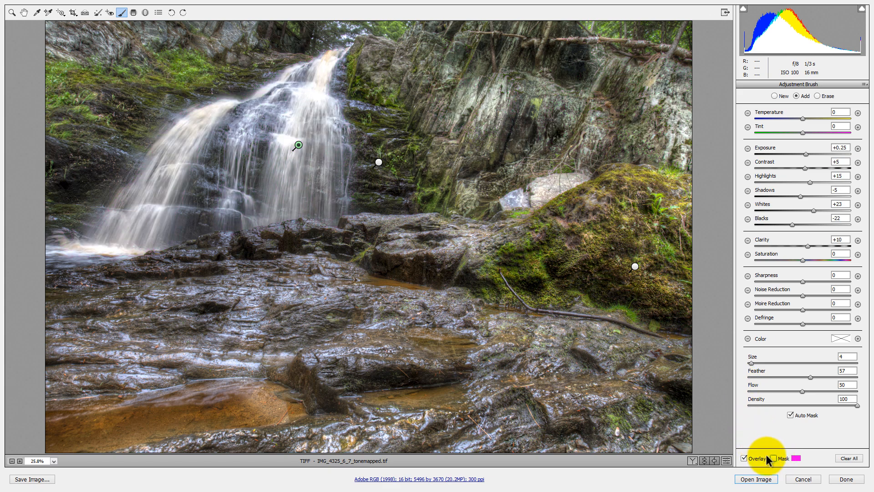
click(728, 463)
click(726, 462)
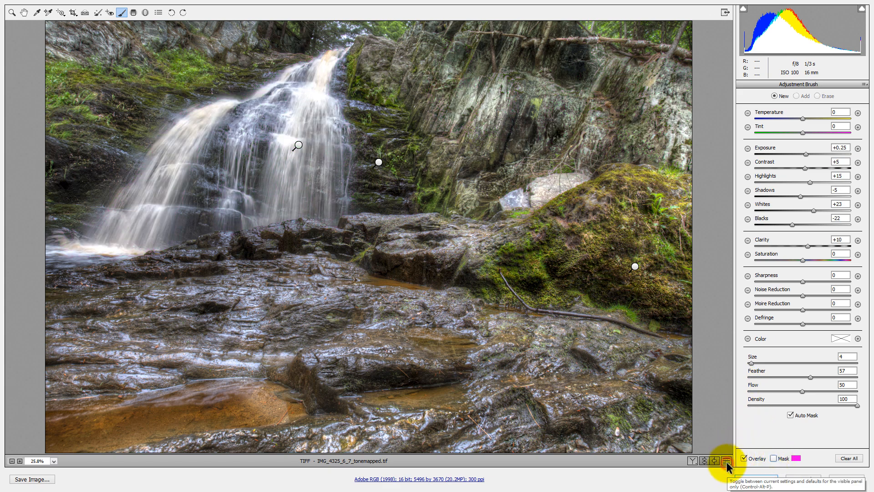
click(727, 462)
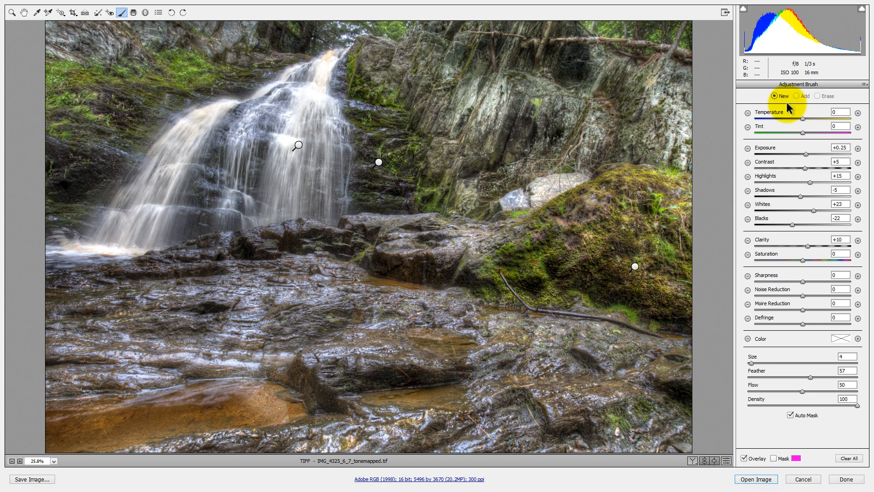
Step: Load the Dodge preset for a new brush adjustment and paint it over the wet foreground rocks below the waterfall
click(864, 84)
click(783, 151)
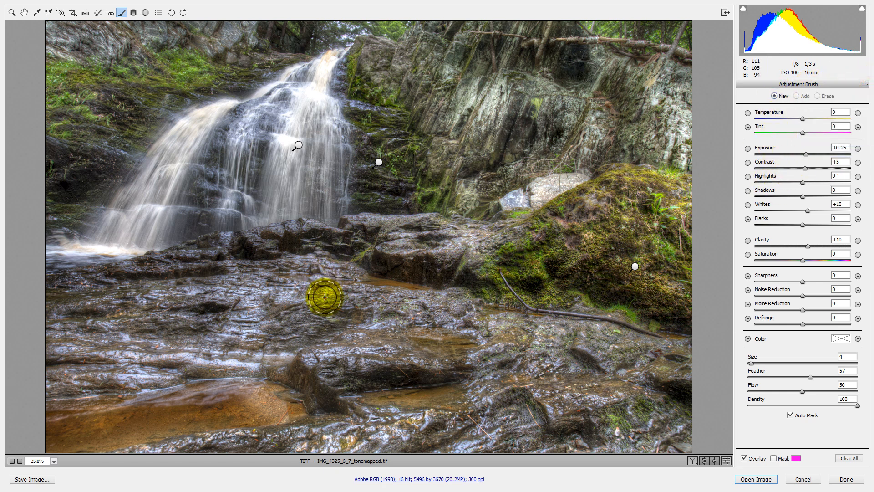
drag(293, 296, 319, 294)
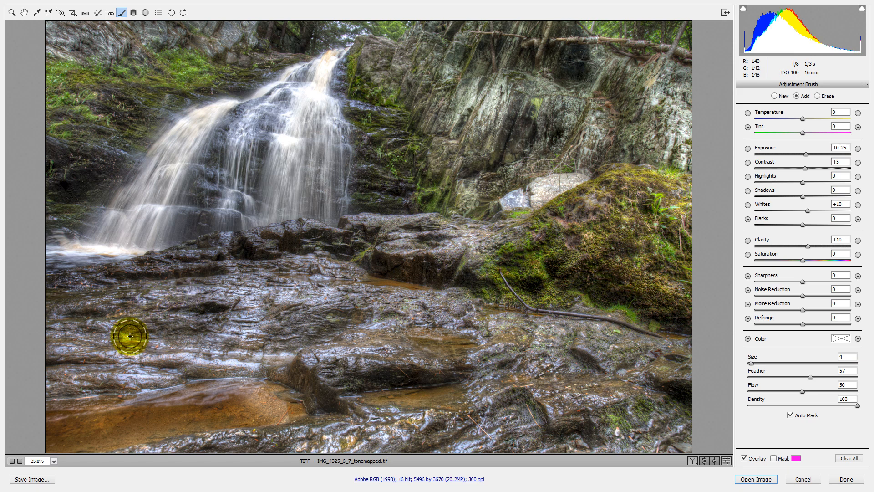
mouse_move(137, 361)
mouse_down()
mouse_move(86, 347)
mouse_move(114, 344)
mouse_up()
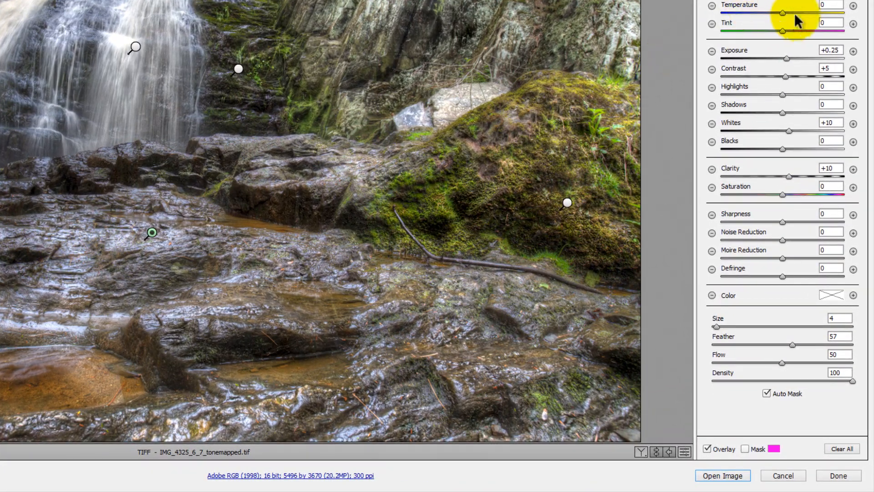
Step: Set the foreground rocks adjustment to Temperature +38, Tint +4 and Saturation +25, and preview the photo without the brush adjustments
drag(783, 13, 795, 13)
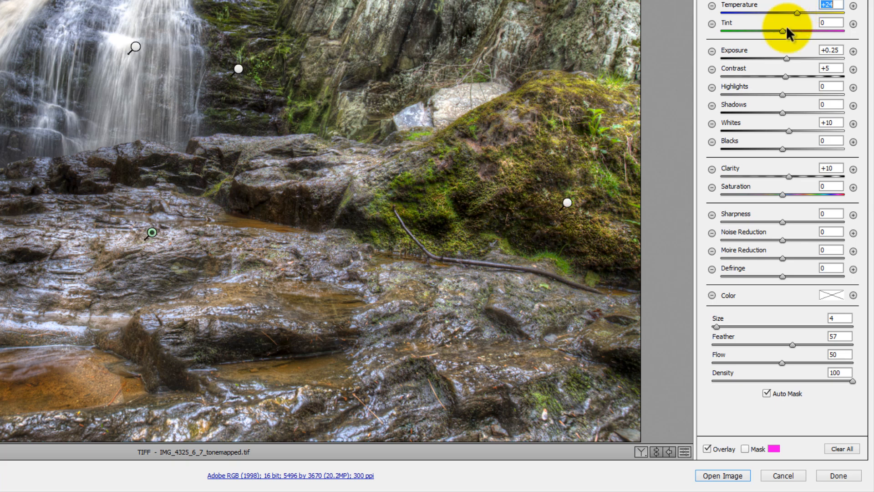
drag(783, 194, 807, 188)
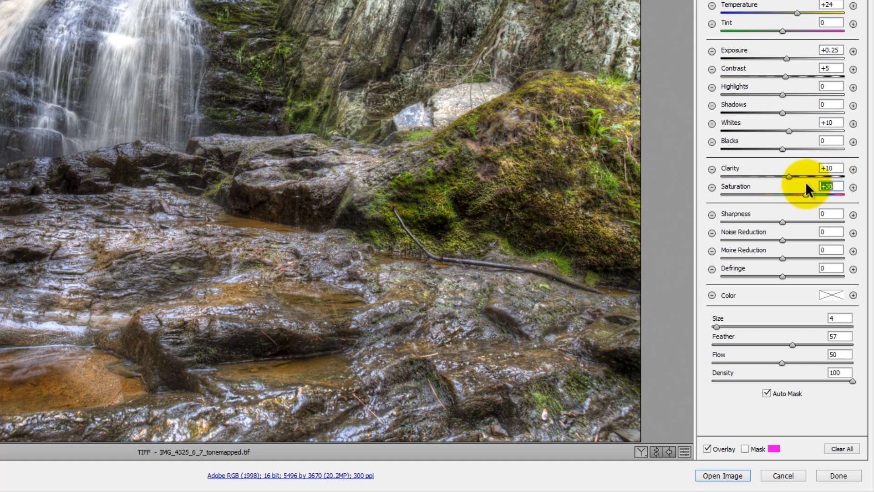
drag(796, 12, 807, 12)
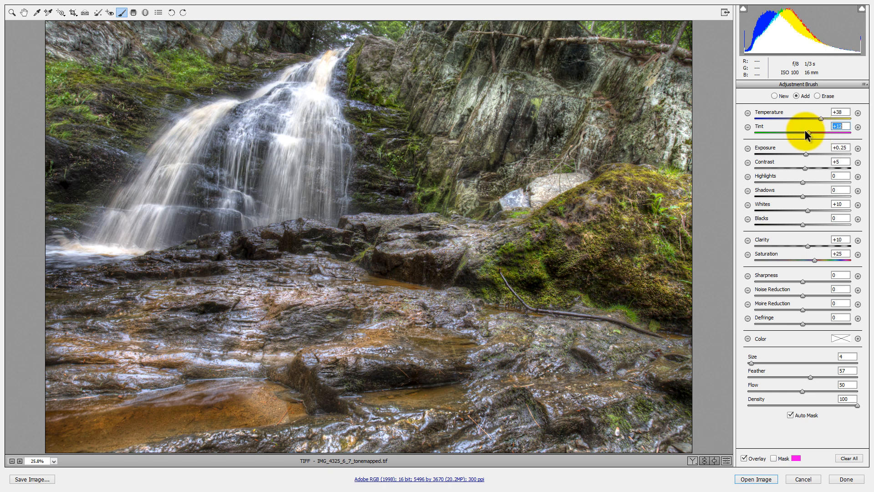
drag(799, 119, 803, 130)
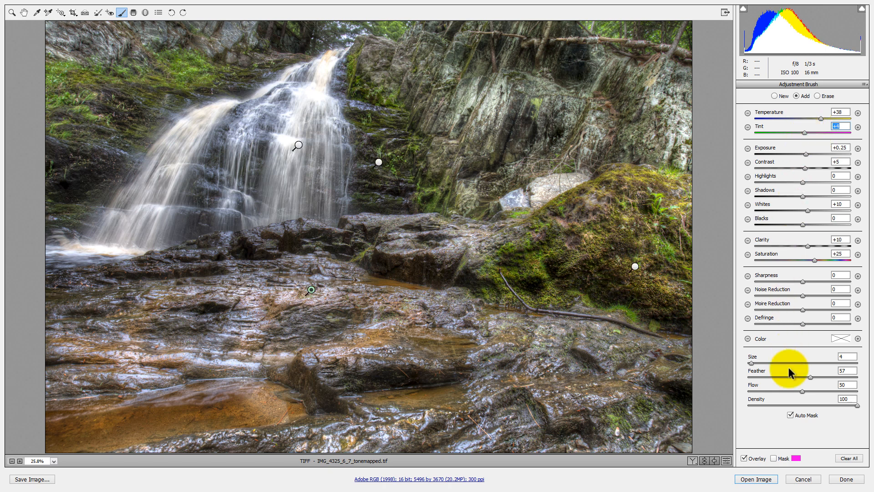
click(726, 459)
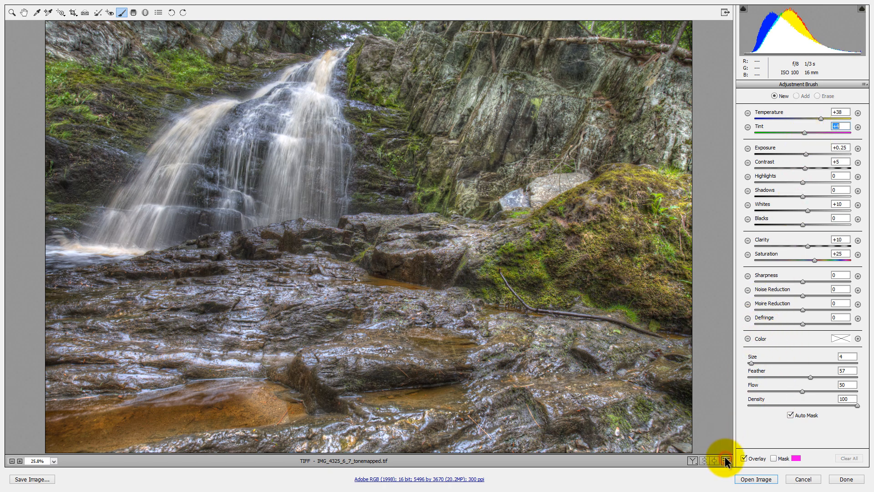